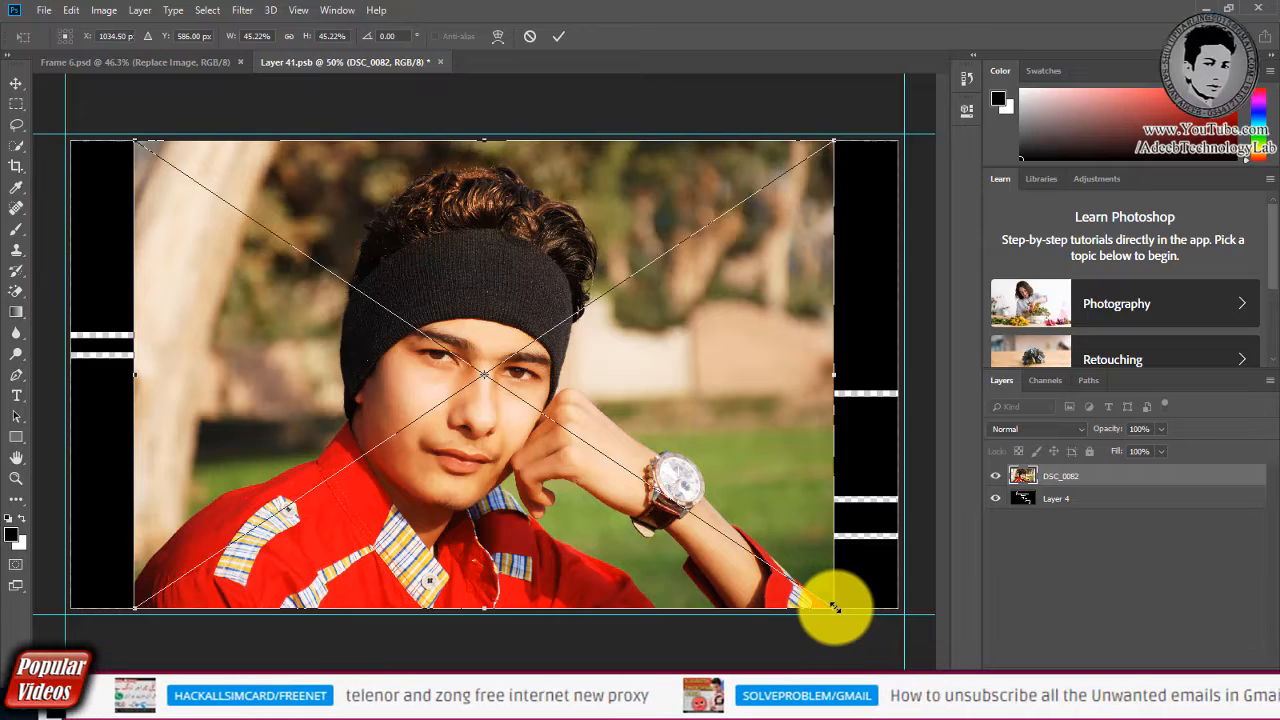
Scale the DSC_0082 photo to about 54% so it covers the whole frame area, and clip it to Layer 4
left_click_drag(834, 606, 905, 651)
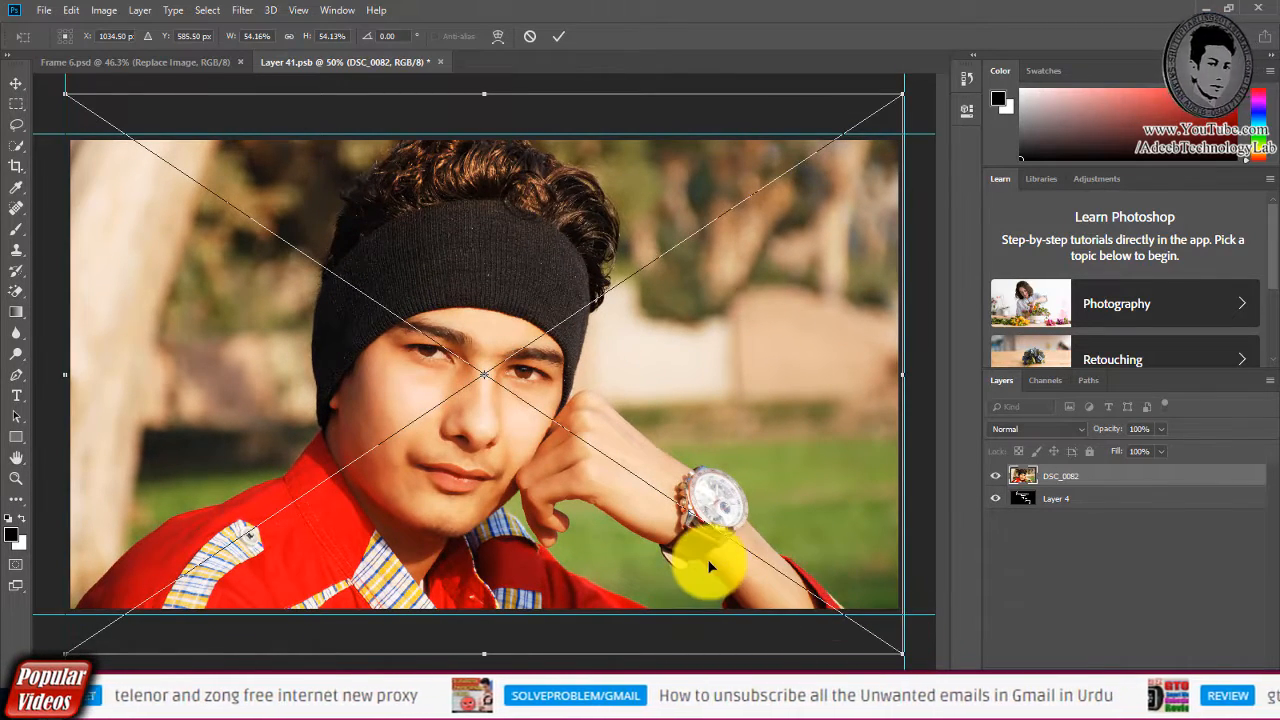
key("Return")
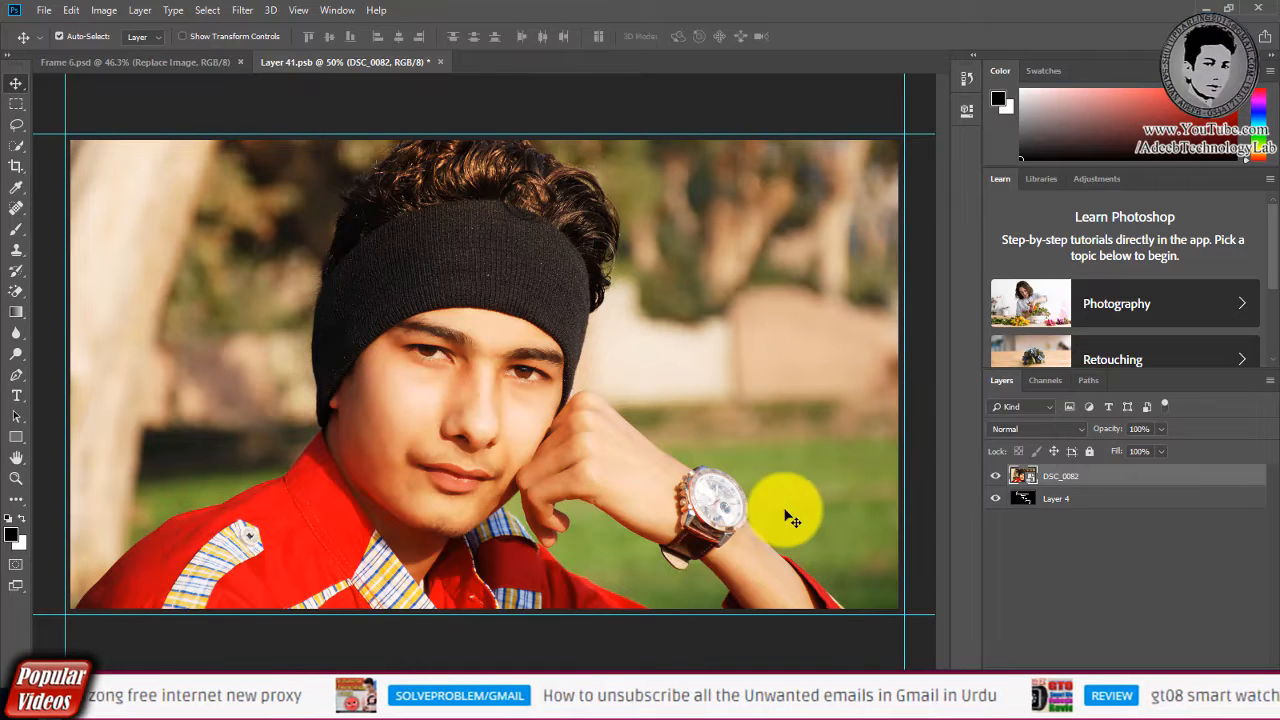
mouse_move(670, 503)
left_mouse_down()
mouse_move(669, 533)
mouse_move(667, 519)
left_mouse_up()
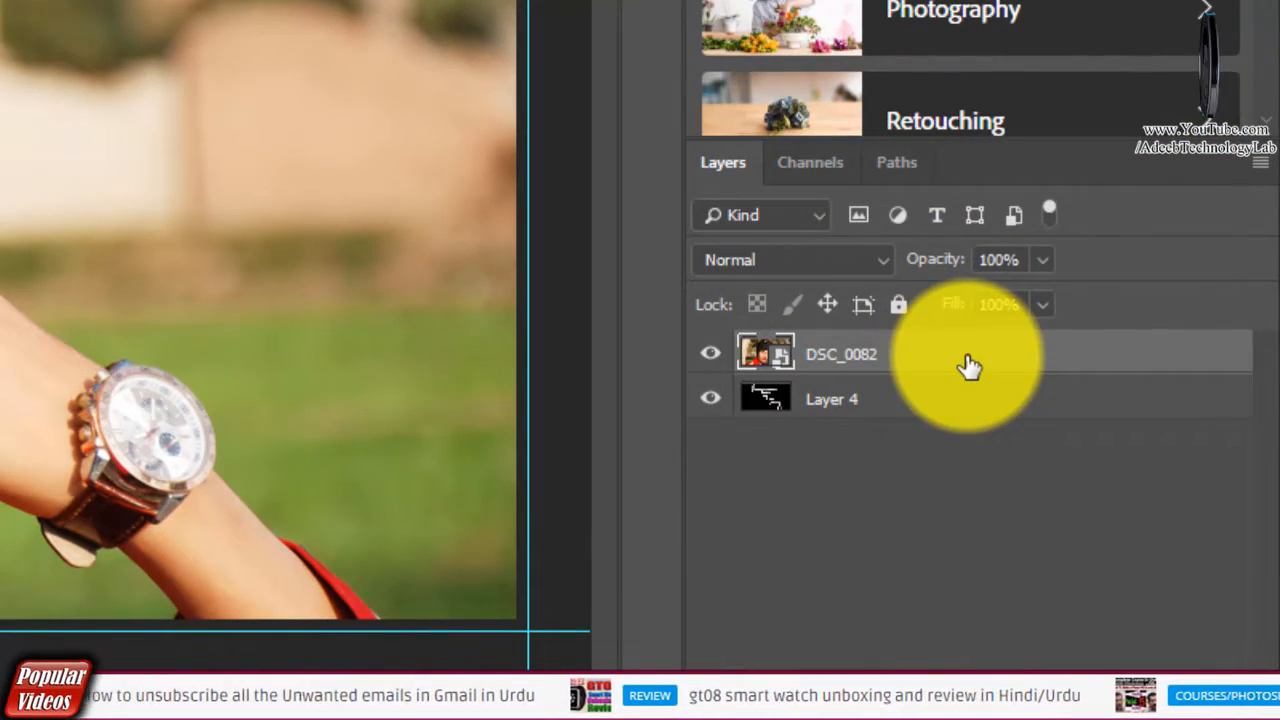
right_click(970, 367)
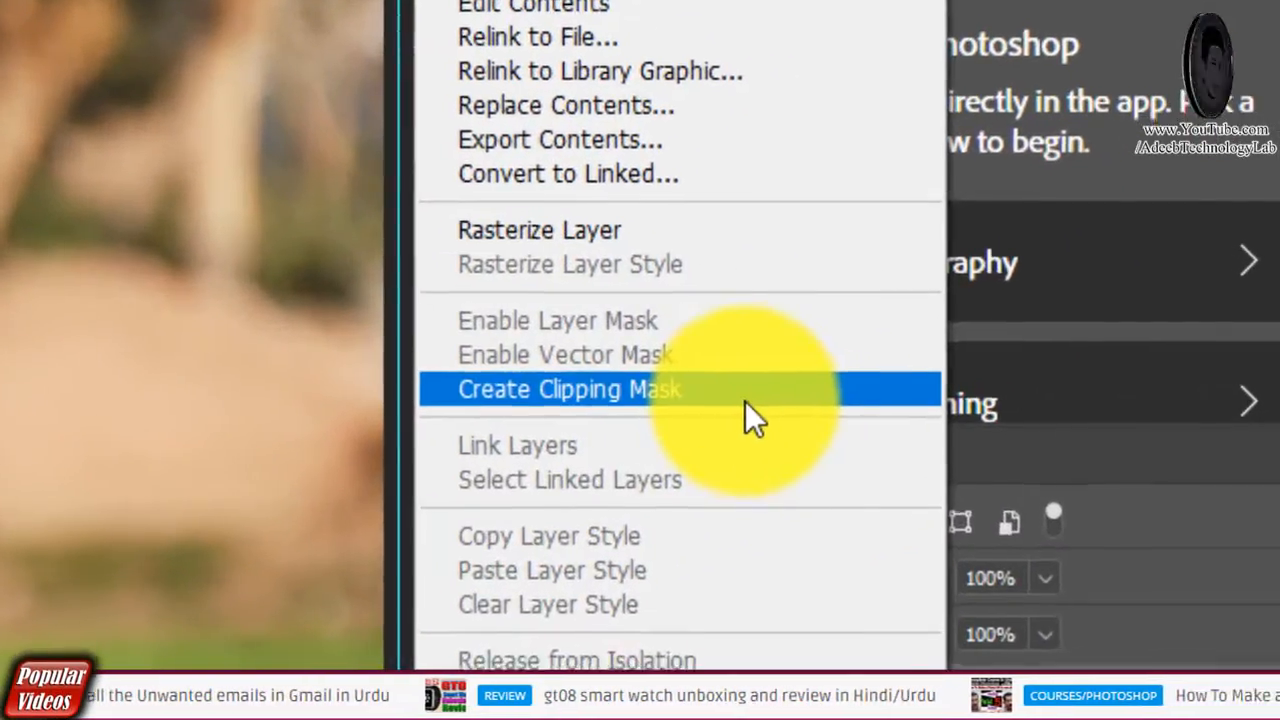
left_click(745, 401)
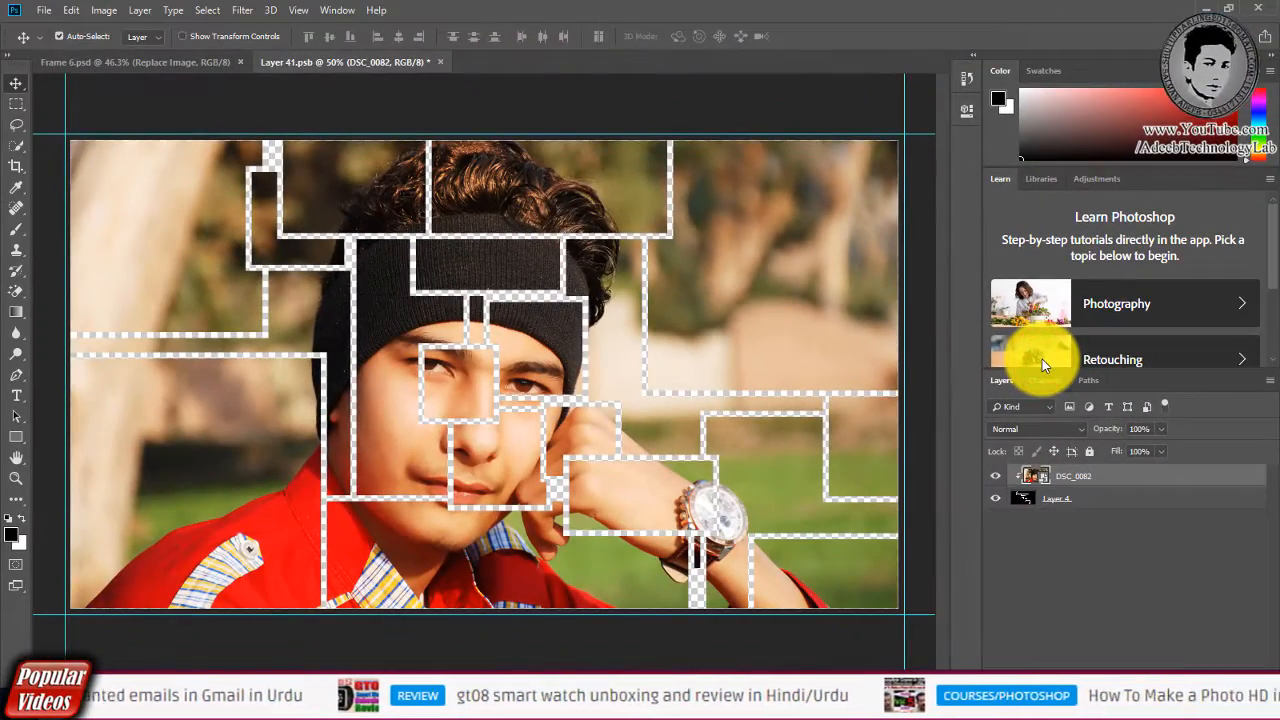
Shift the photo left, exposing a black strip at the frame's right side, and release its clipping mask
left_click_drag(766, 486, 701, 473)
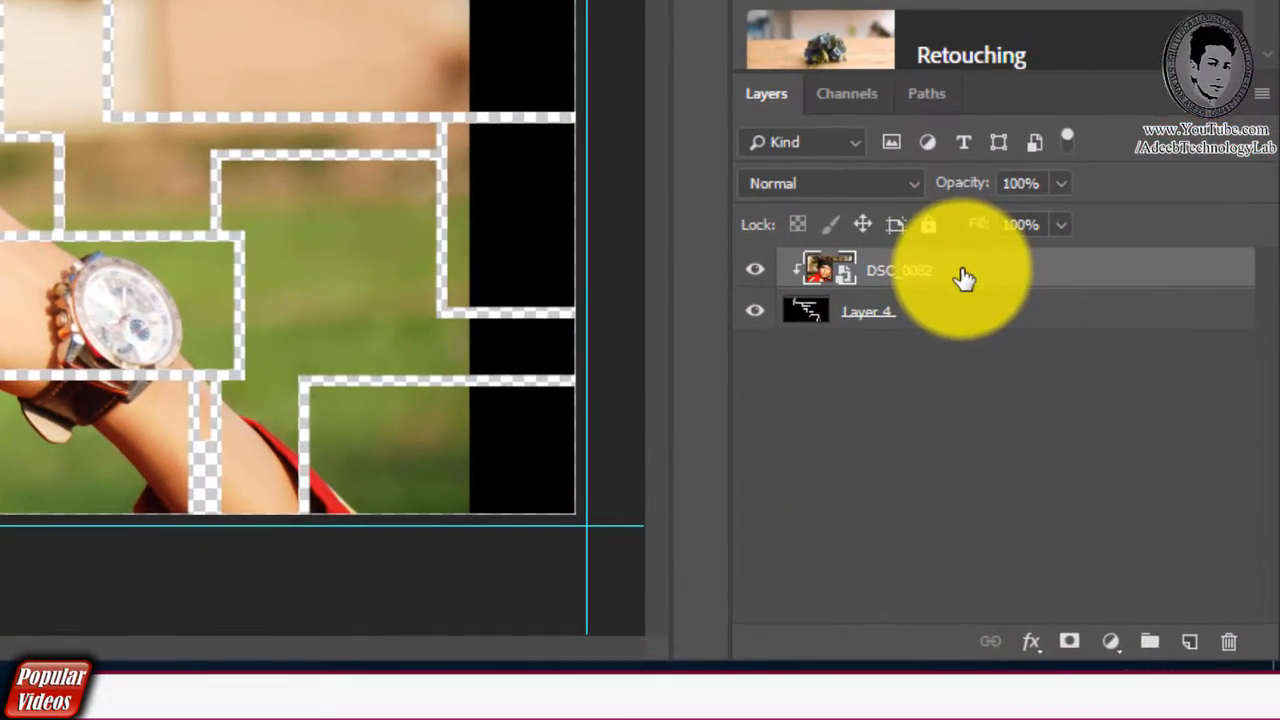
right_click(963, 278)
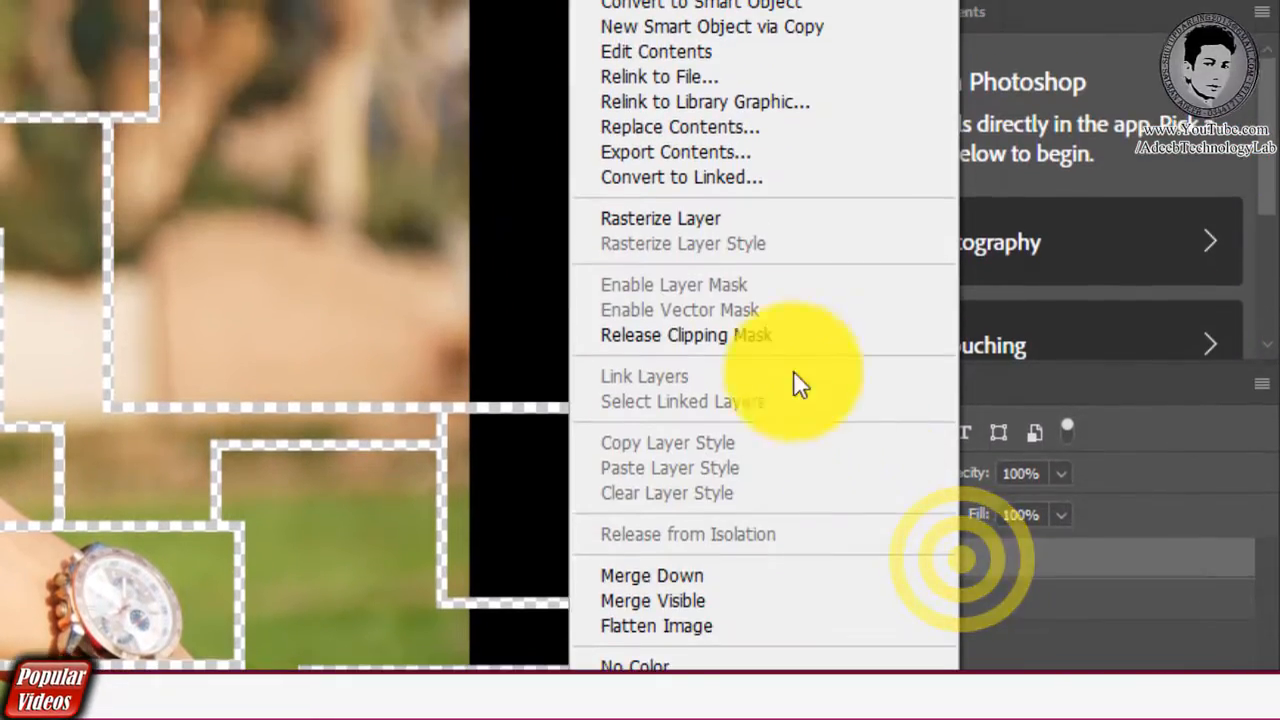
left_click(843, 341)
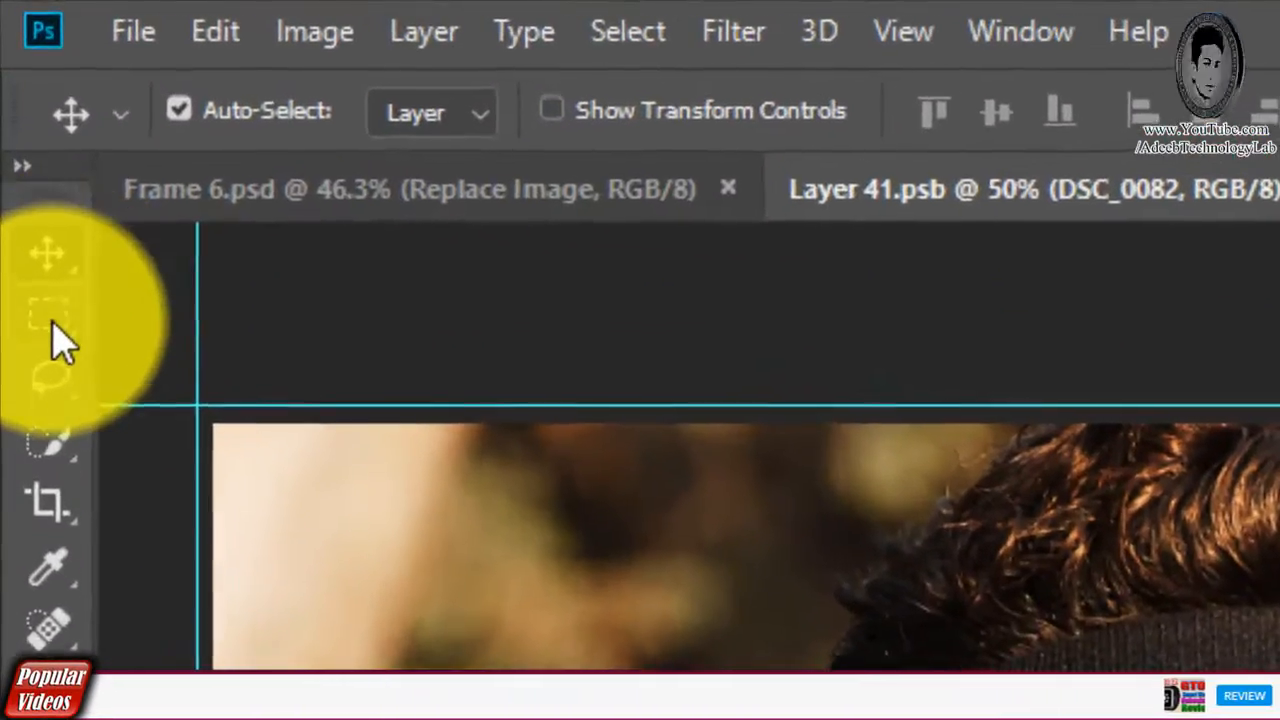
Copy a full-height rectangular strip from the photo's right edge and paste it onto a new layer
left_click(53, 322)
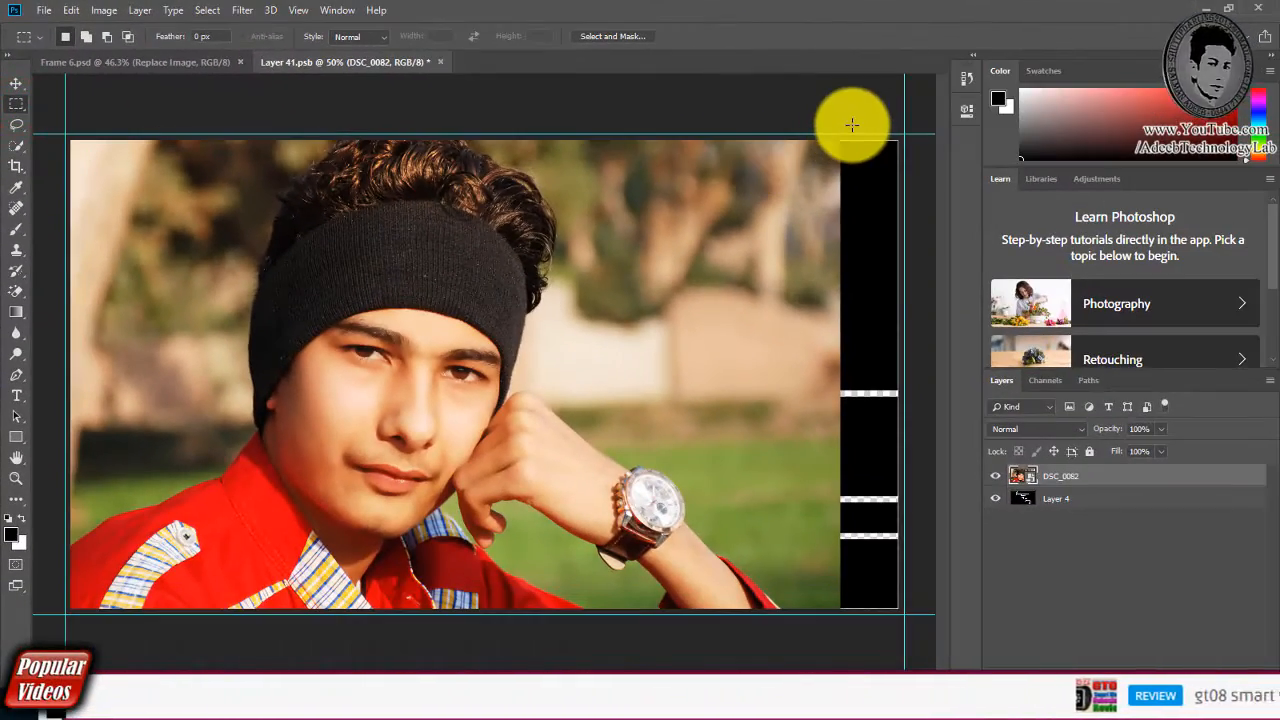
left_click_drag(851, 125, 785, 616)
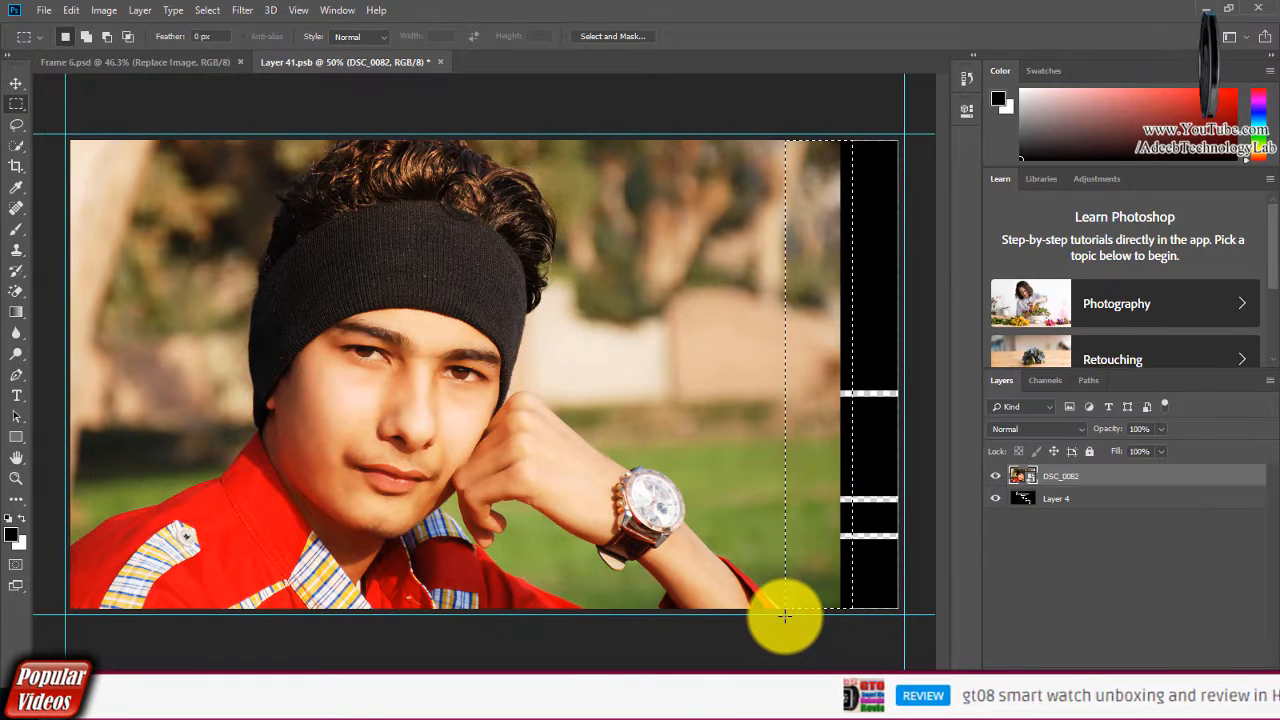
key("ctrl+c")
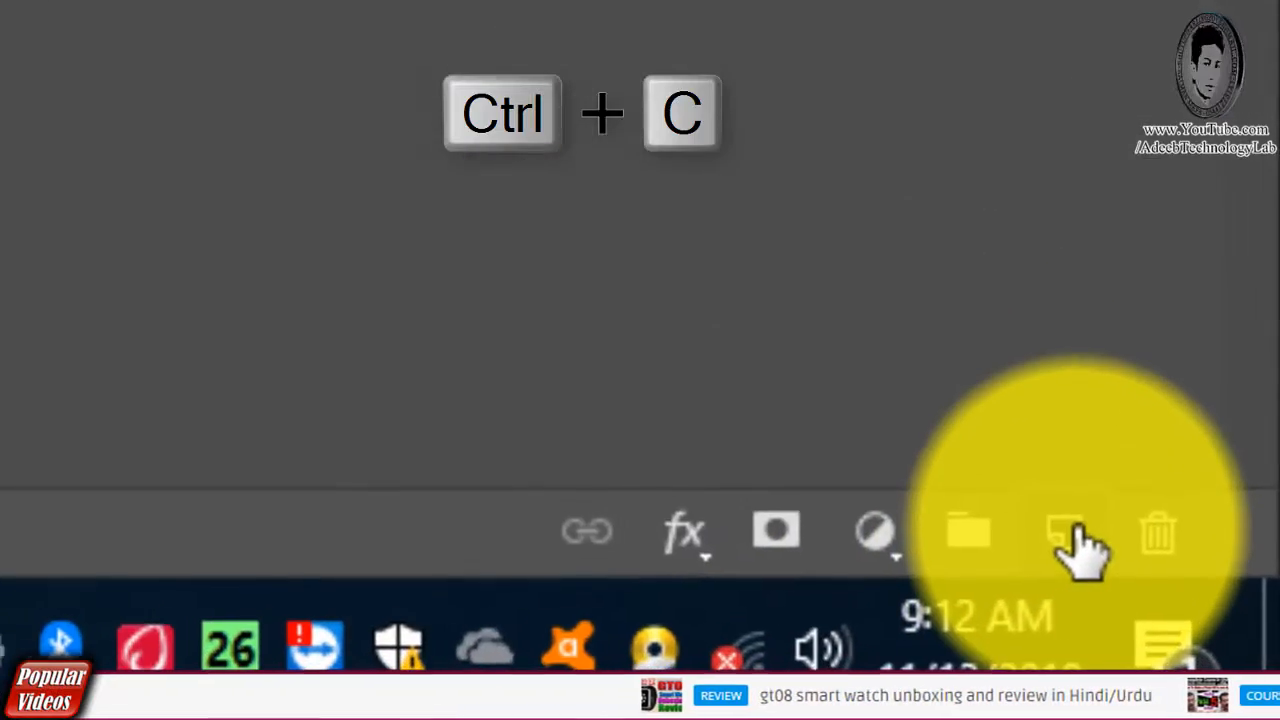
left_click(1226, 651)
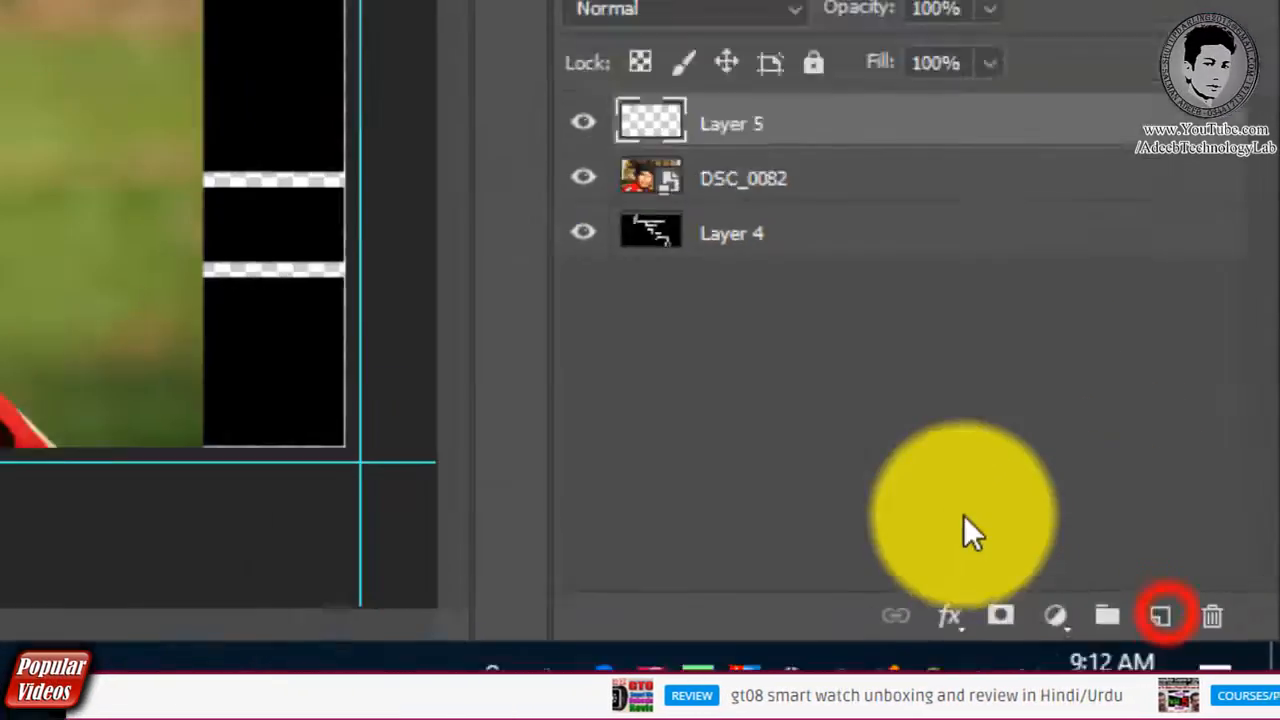
key("ctrl+v")
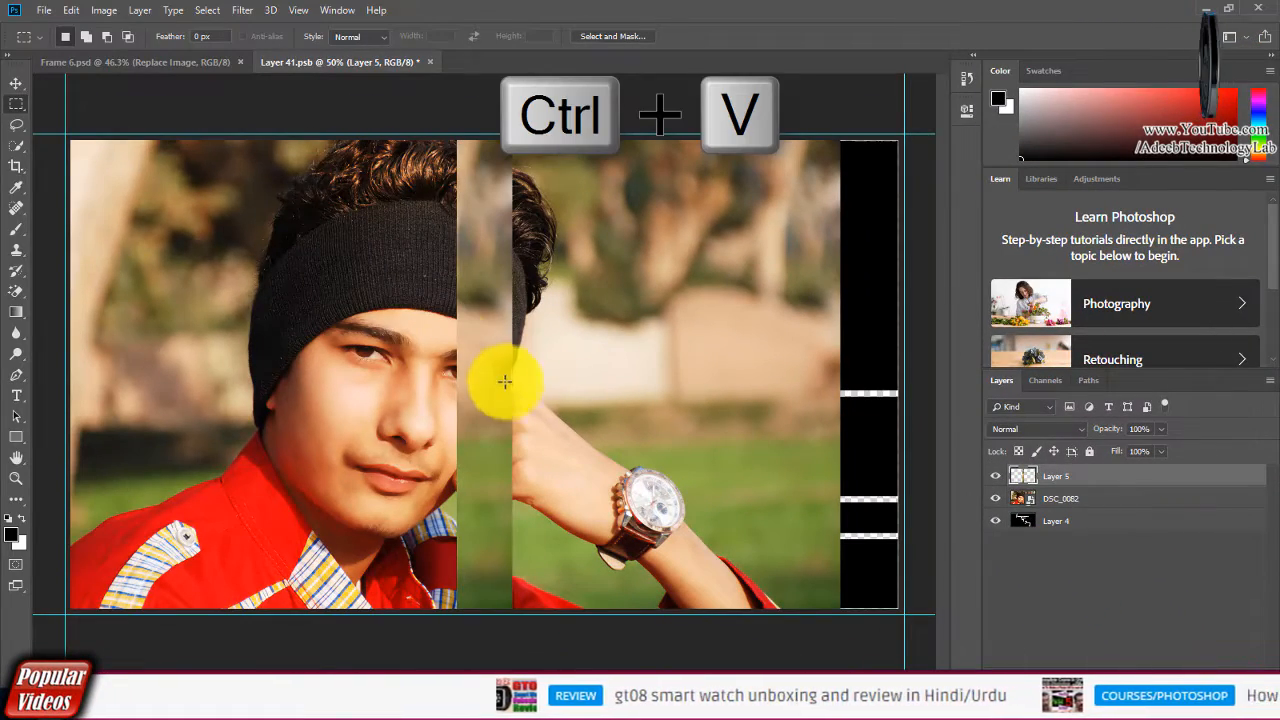
Move the pasted strip over the photo's right edge so it lines up with the background beneath
left_click(16, 83)
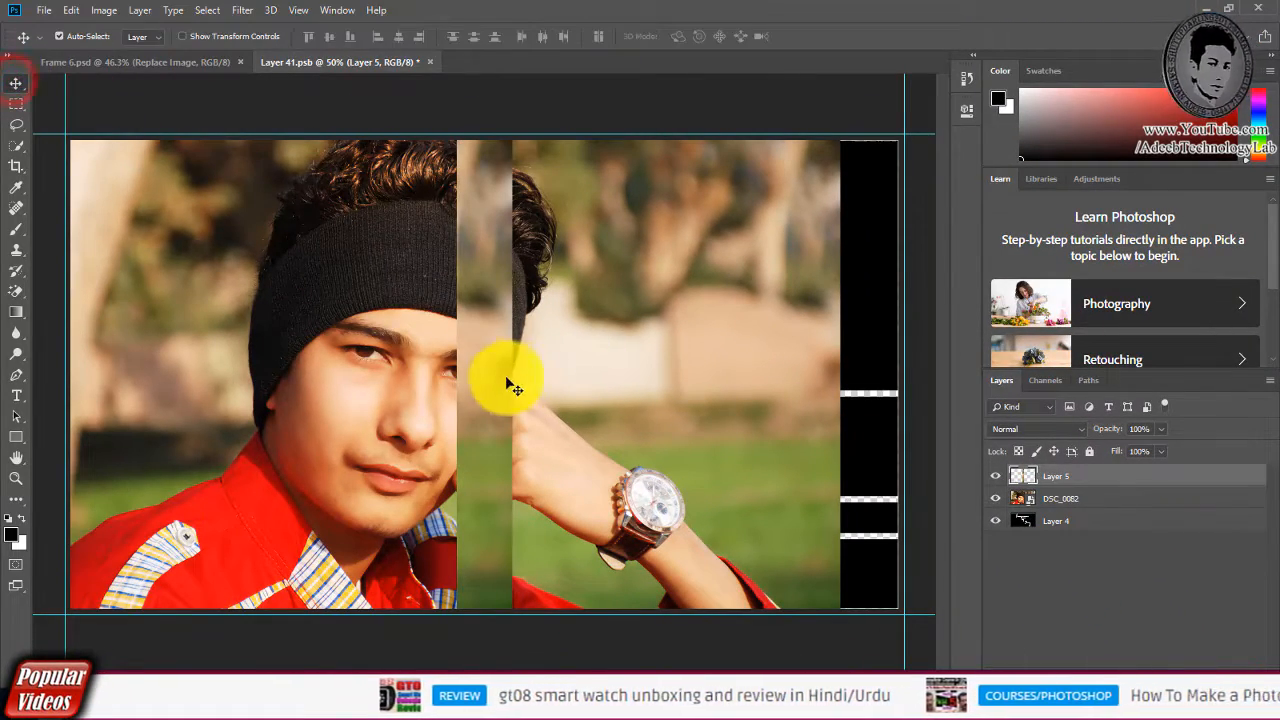
left_click_drag(493, 383, 816, 372)
left_click_drag(817, 373, 829, 457)
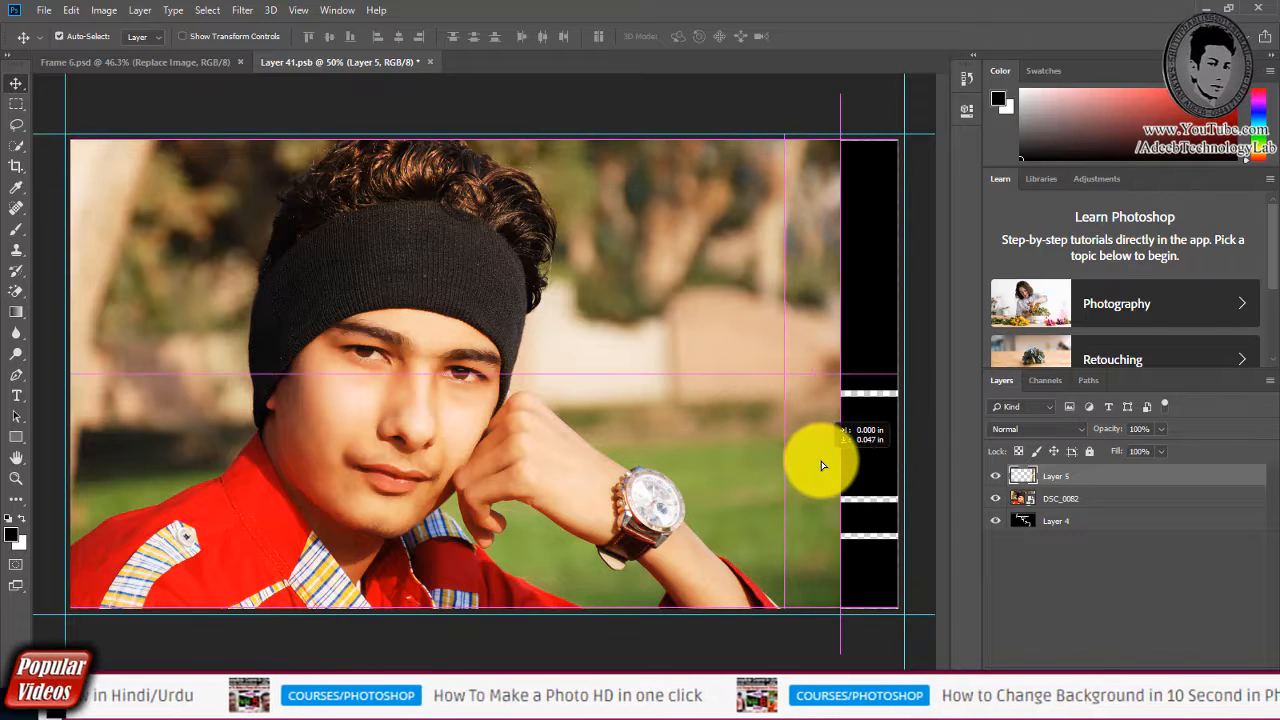
Stretch the strip's right side with Free Transform until it covers the black gap
key("ctrl+t")
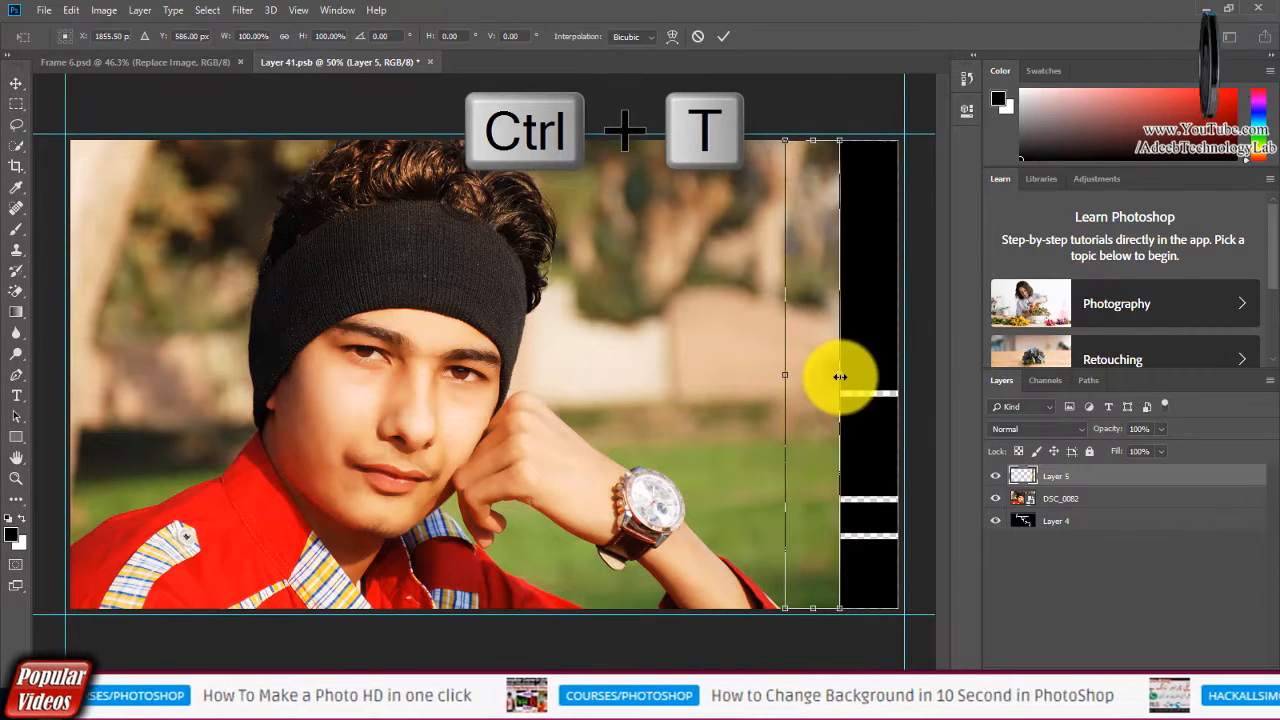
left_click_drag(840, 376, 902, 375)
key("Return")
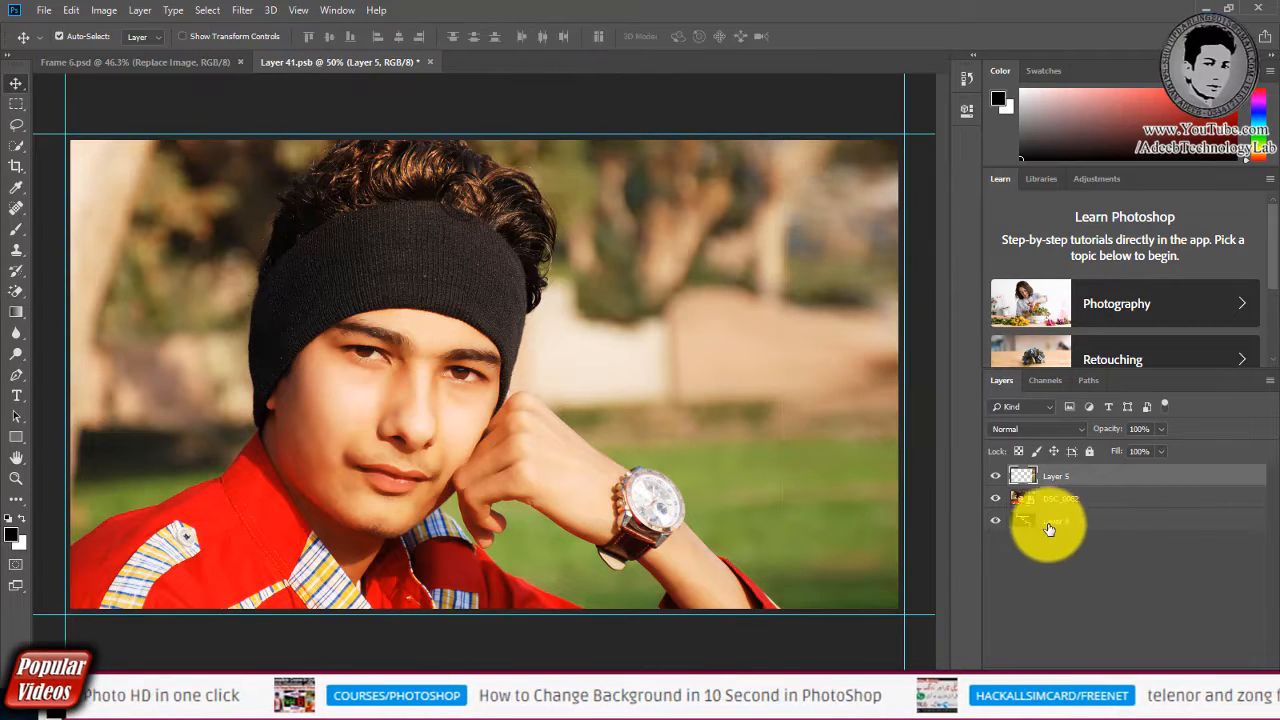
Merge Layer 5 and the DSC_0082 layer into one layer
left_click(1116, 498, "ctrl")
right_click(1112, 495)
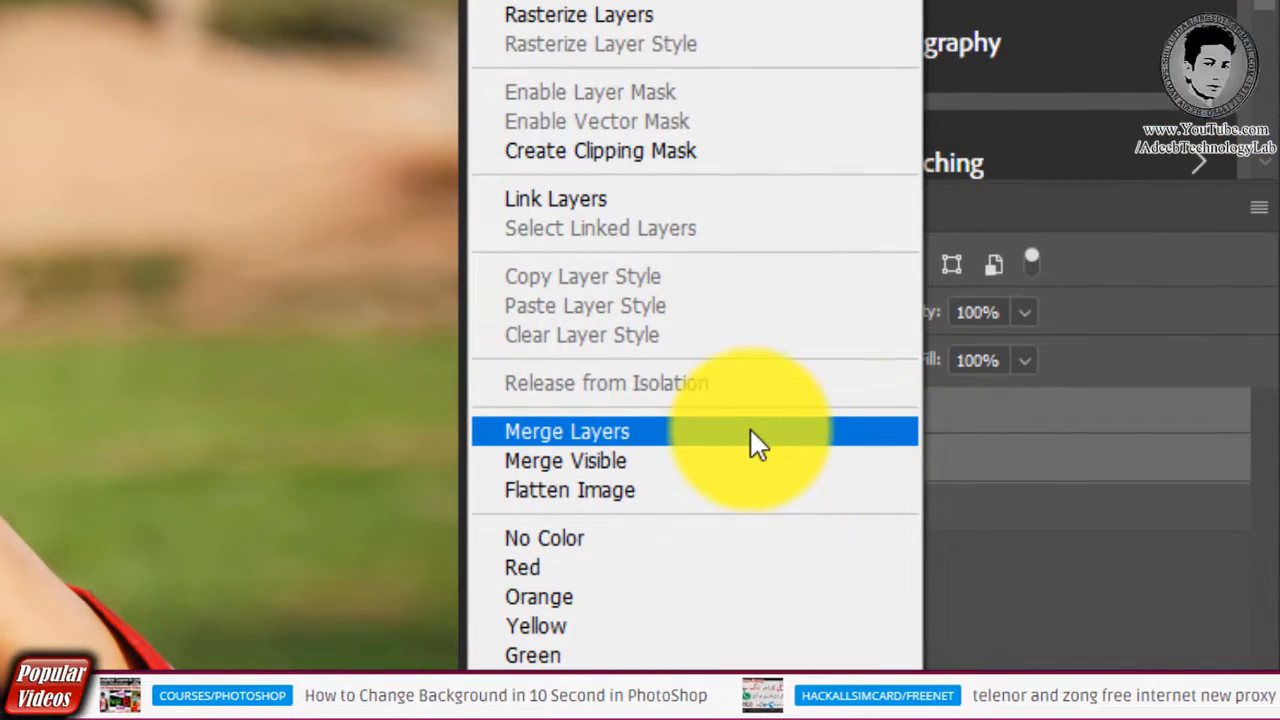
left_click(751, 431)
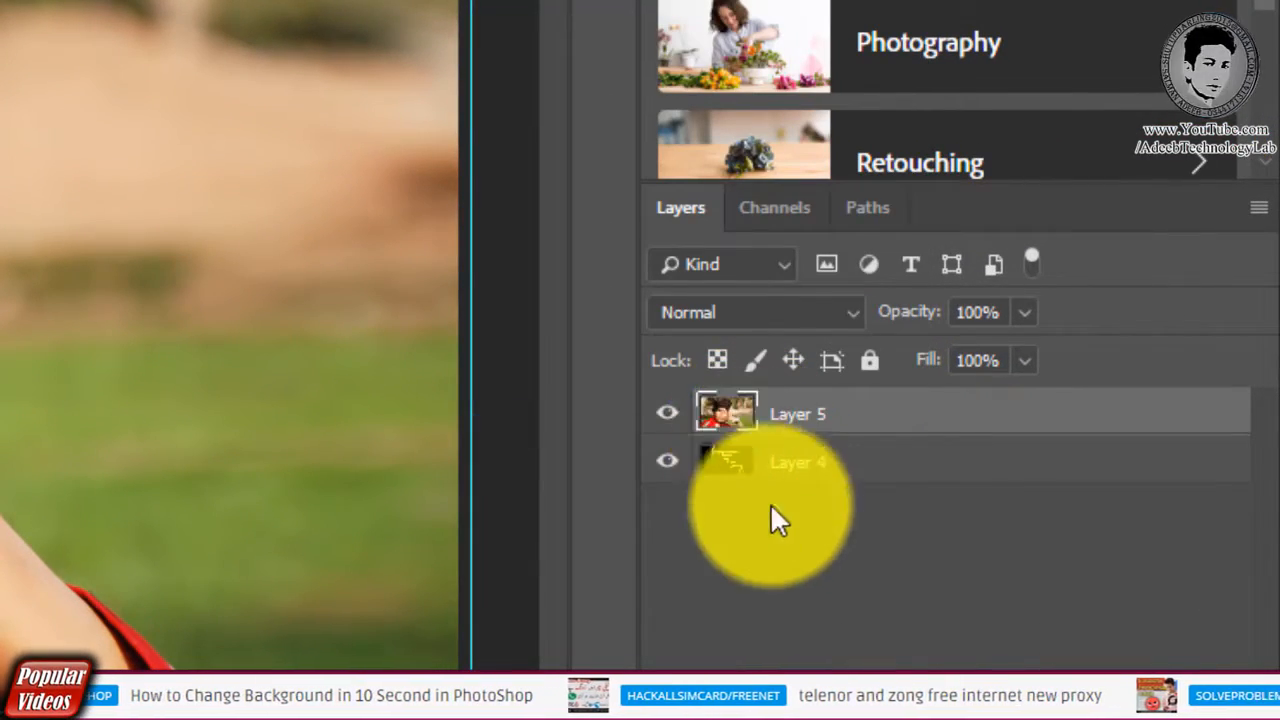
Clip the merged photo layer to Layer 4, and close Layer 41.psb with its changes saved
right_click(940, 415)
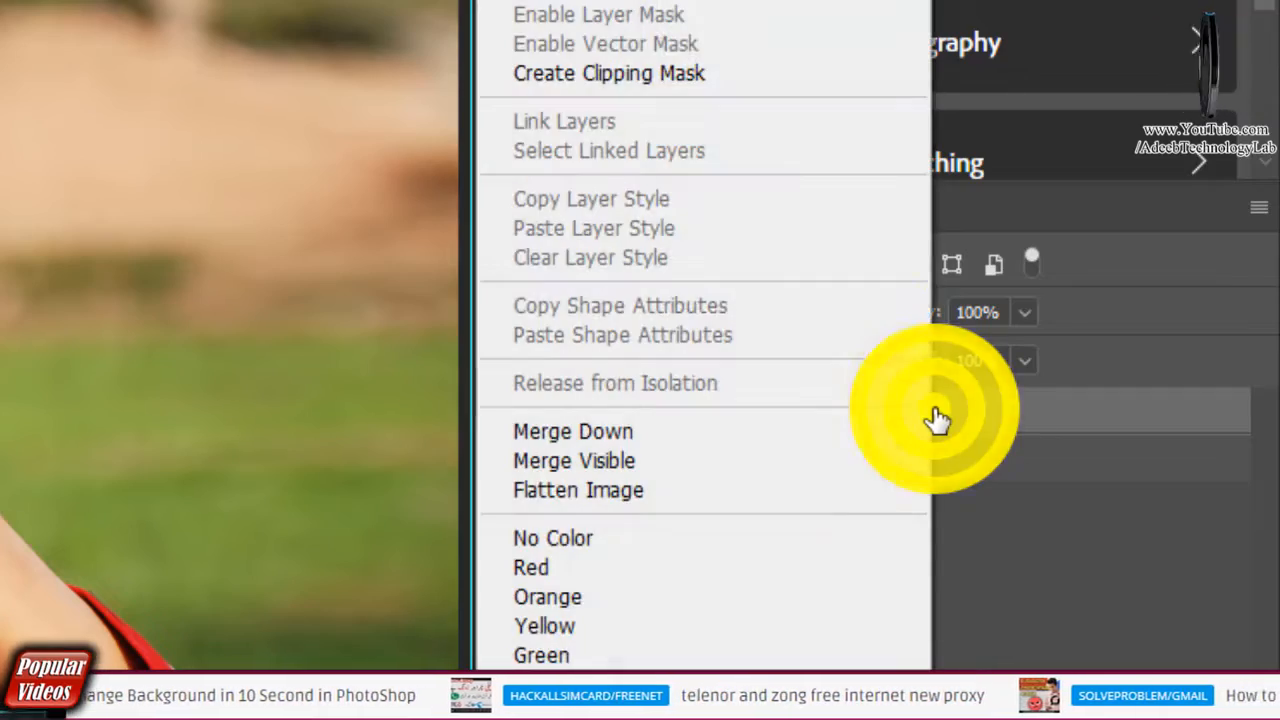
left_click(734, 76)
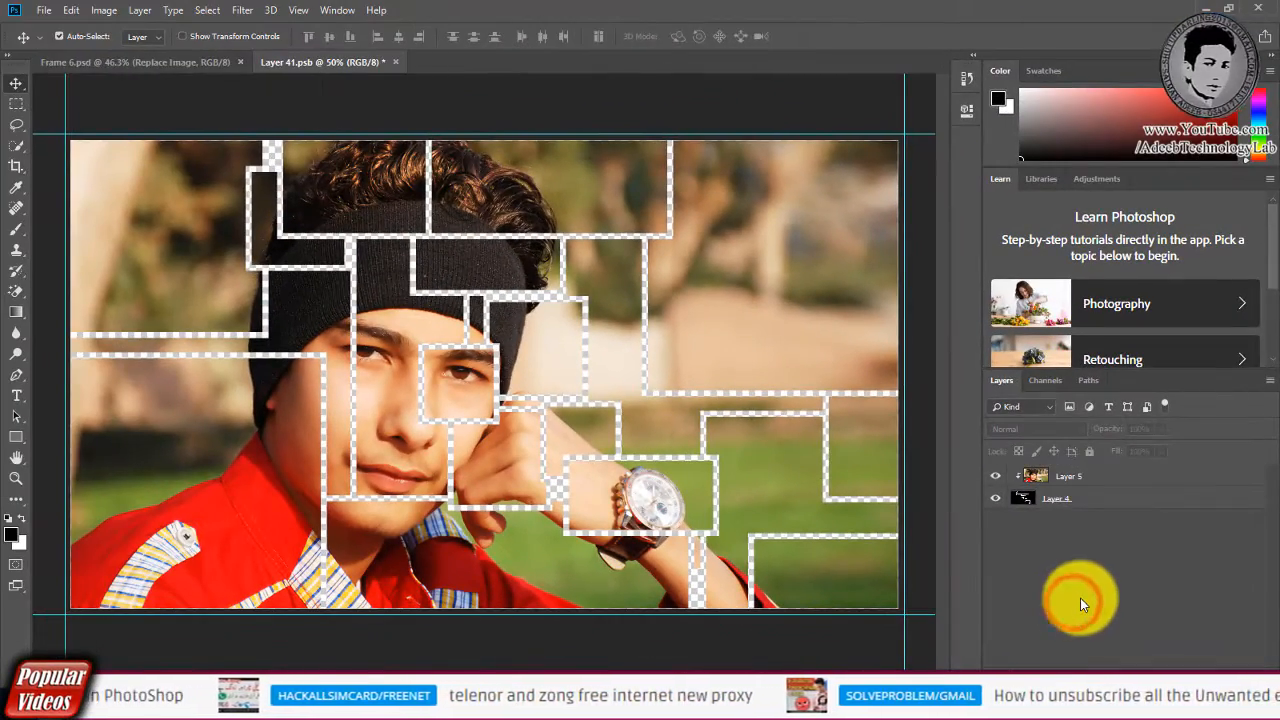
left_click(395, 63)
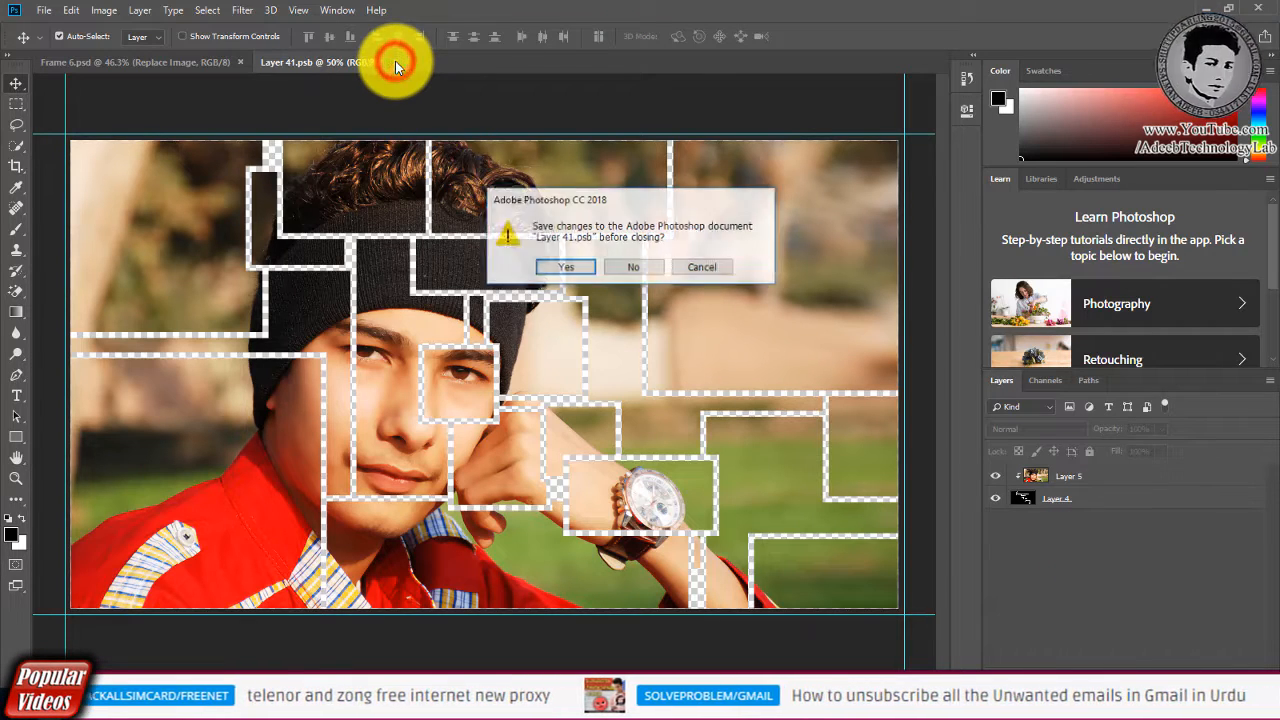
left_click(566, 270)
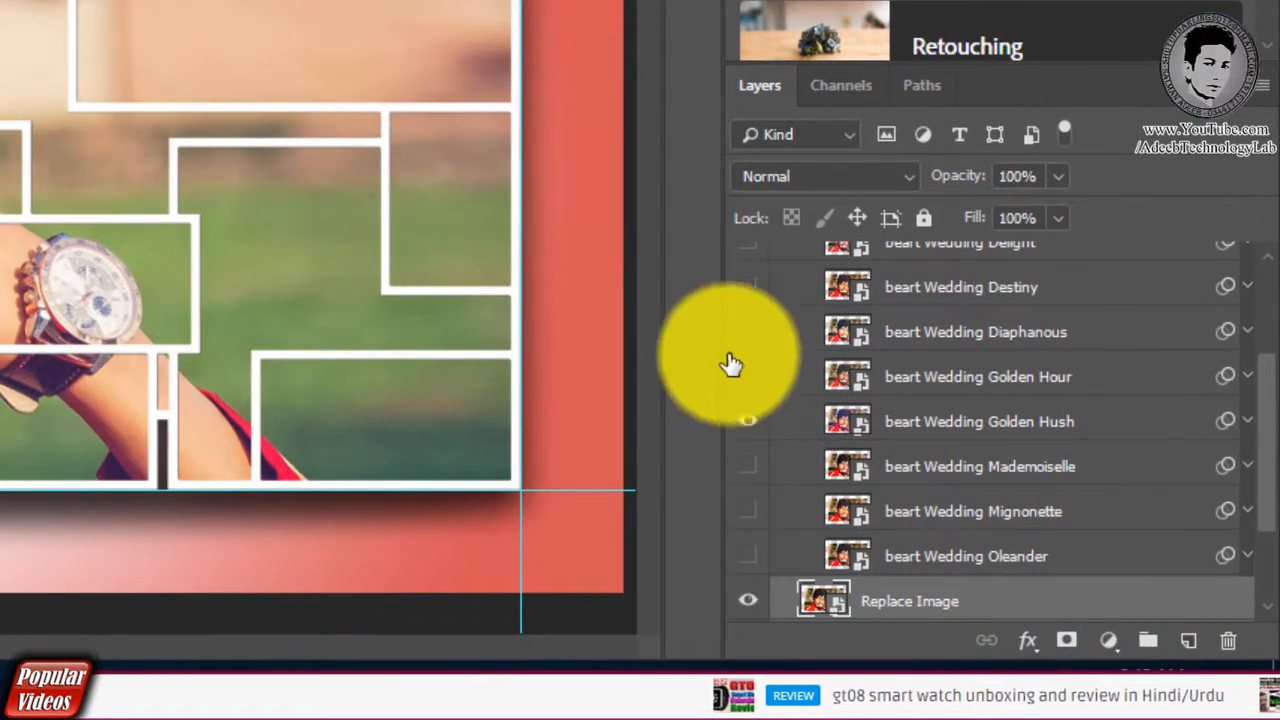
Hide the Wedding Golden Hush effect and preview the Wedding Oleander and Wedding Mignonette effects one at a time
left_click(749, 423)
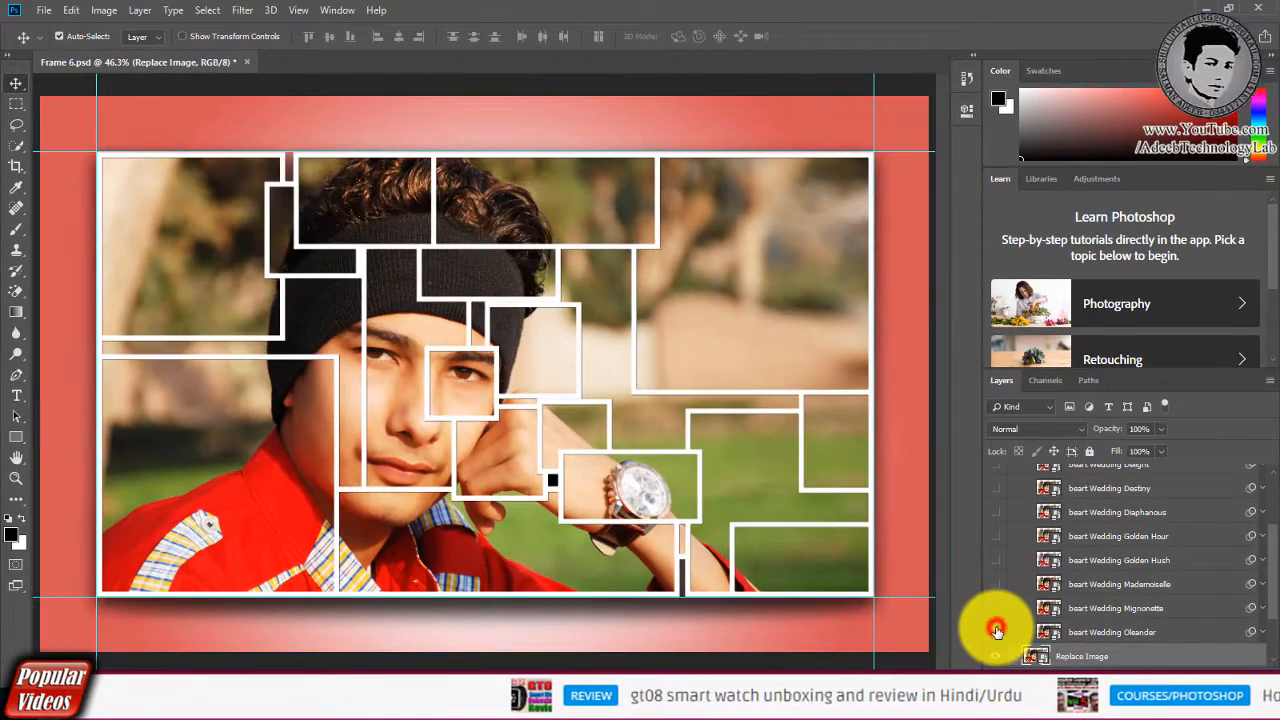
left_click(997, 631)
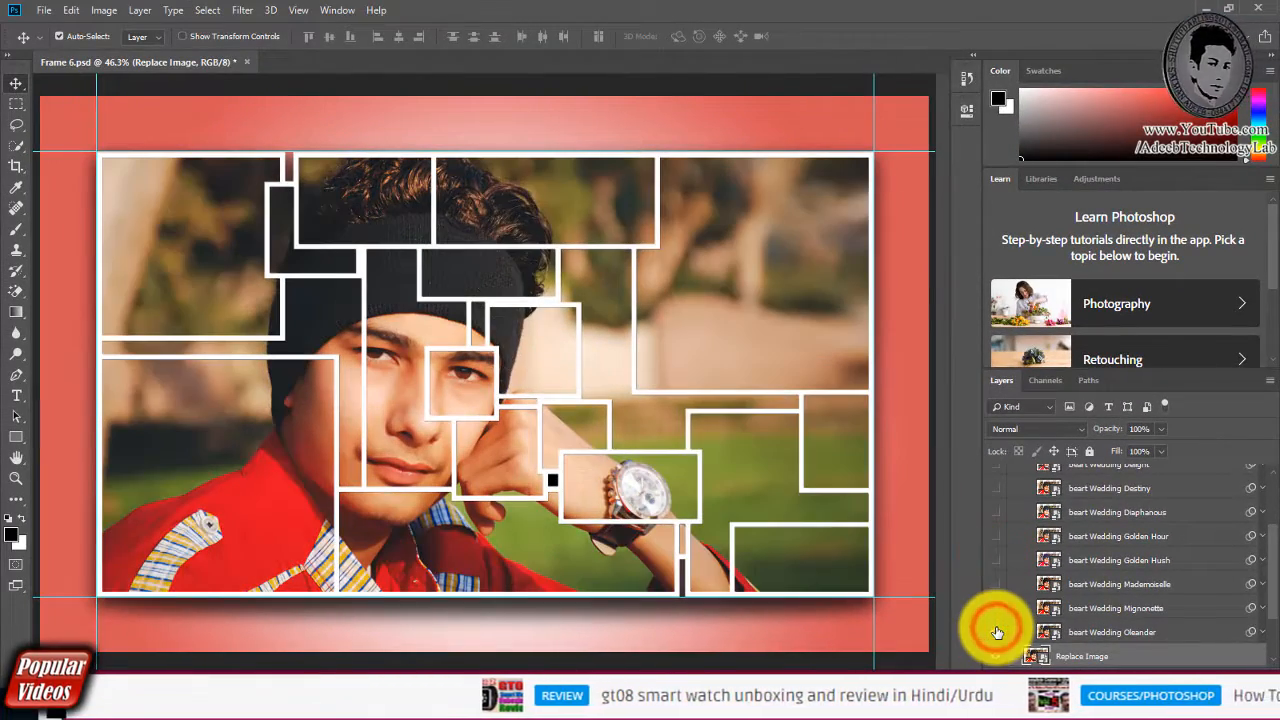
left_click(997, 629)
left_click(995, 610)
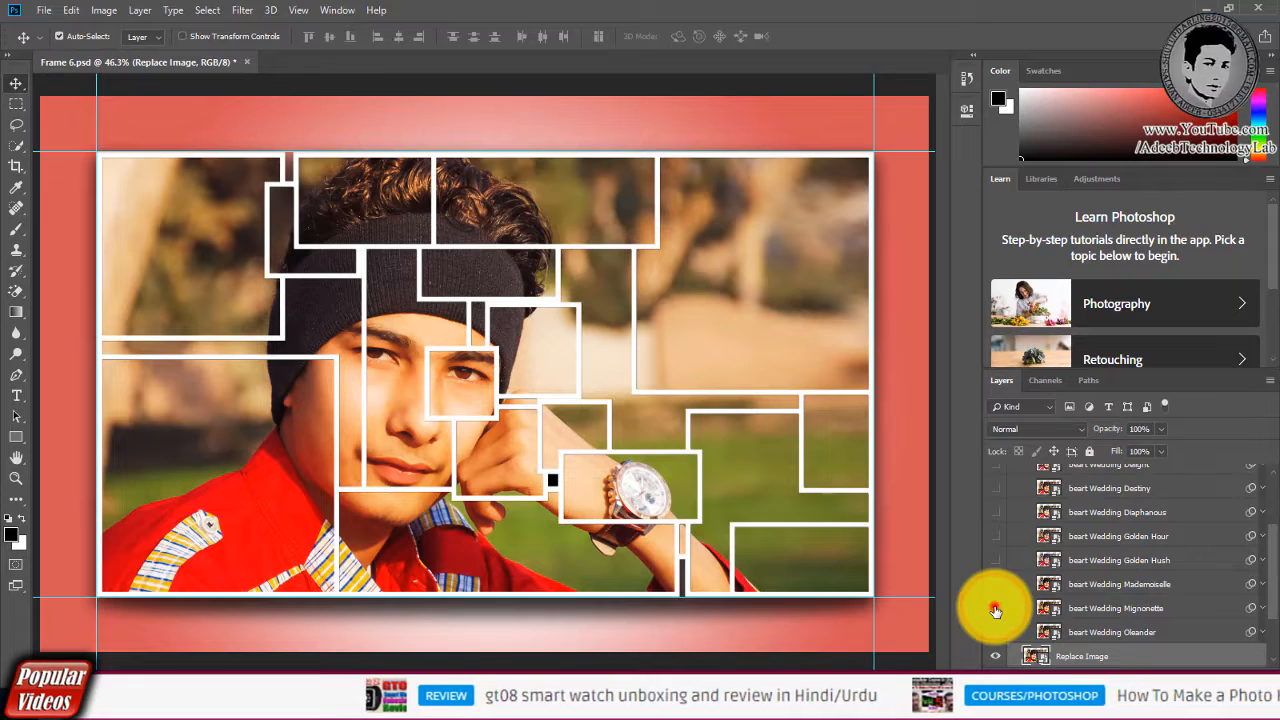
left_click(995, 610)
Preview the Wedding Mademoiselle, Golden Hush and Golden Hour effects on the framed photo one at a time
left_click(995, 585)
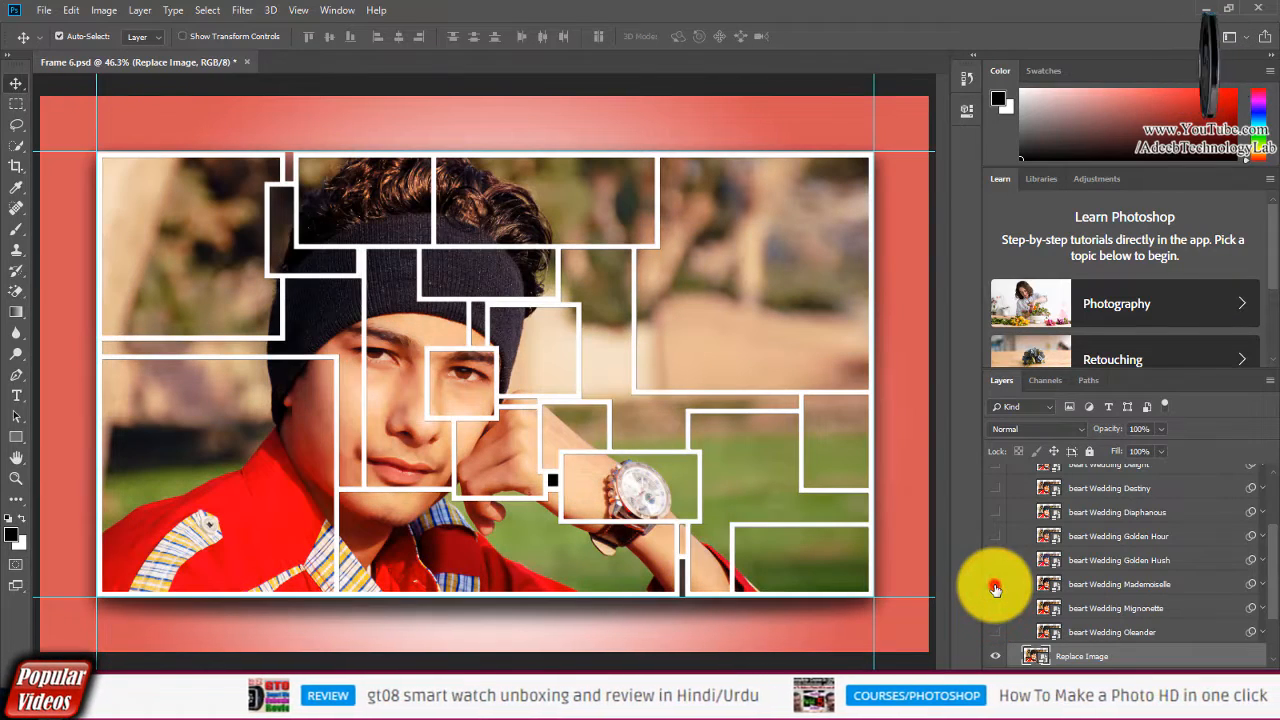
left_click(995, 588)
left_click(992, 557)
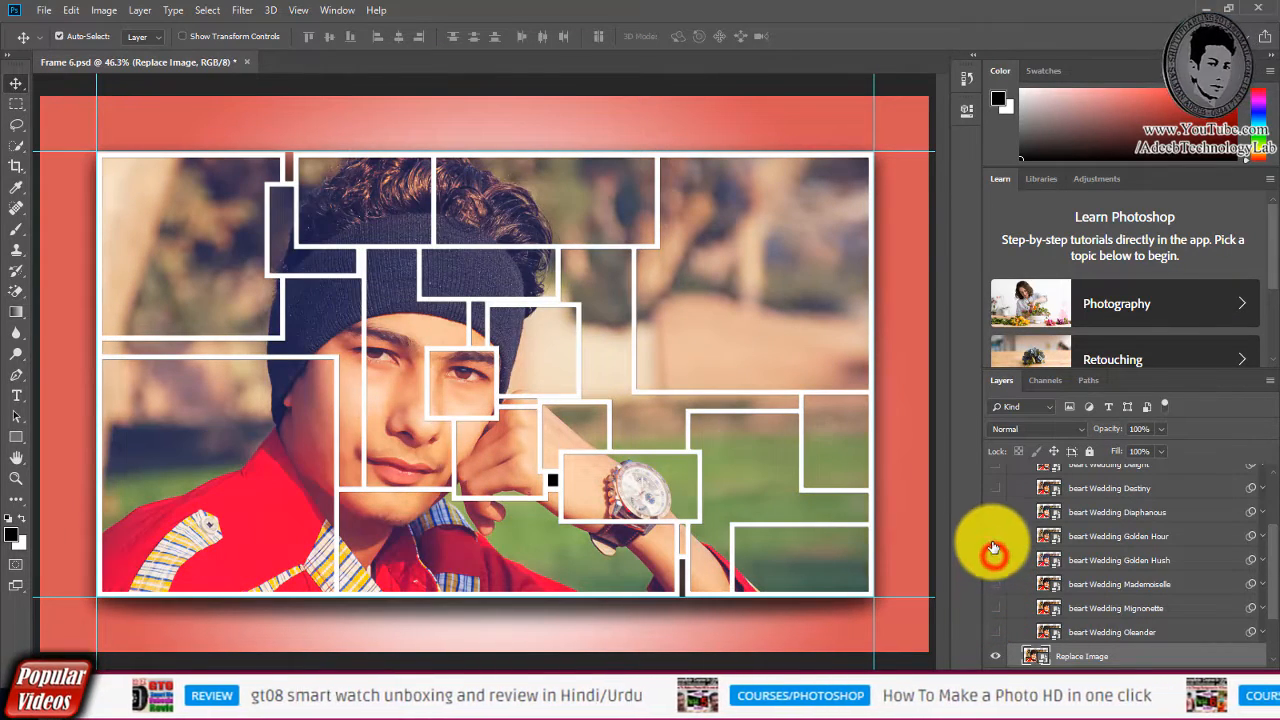
left_click(993, 552)
left_click(997, 536)
left_click(997, 536)
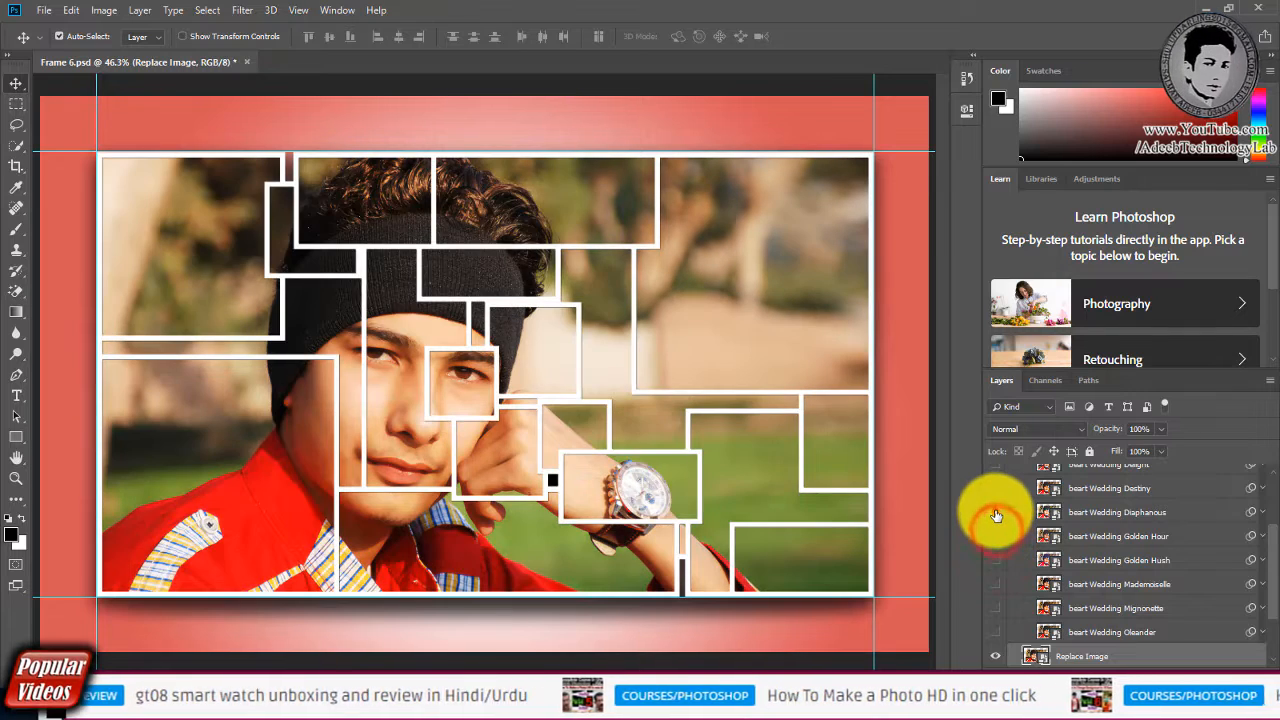
Preview the Wedding Diaphanous, Destiny, Delight, Camellia and B&W Butterfly effects on the framed photo one at a time
left_click(993, 512)
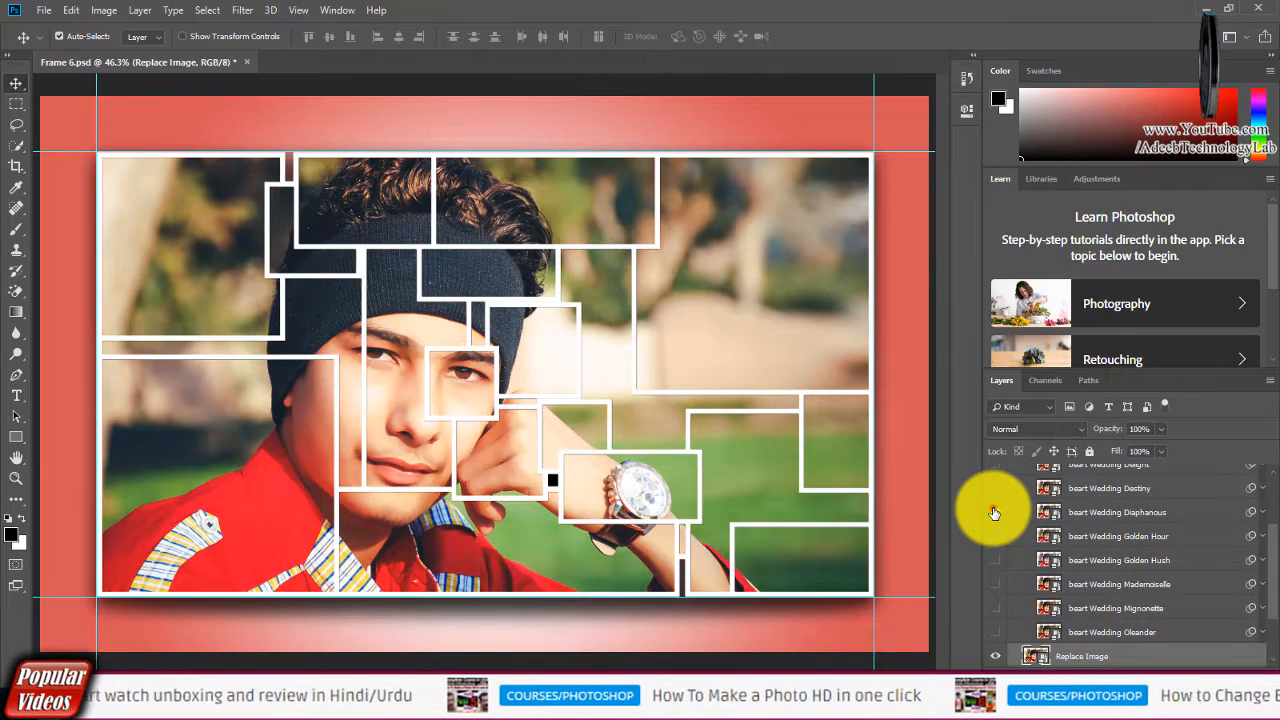
left_click(994, 509)
left_click(993, 487)
scroll(995, 489, "up", 1)
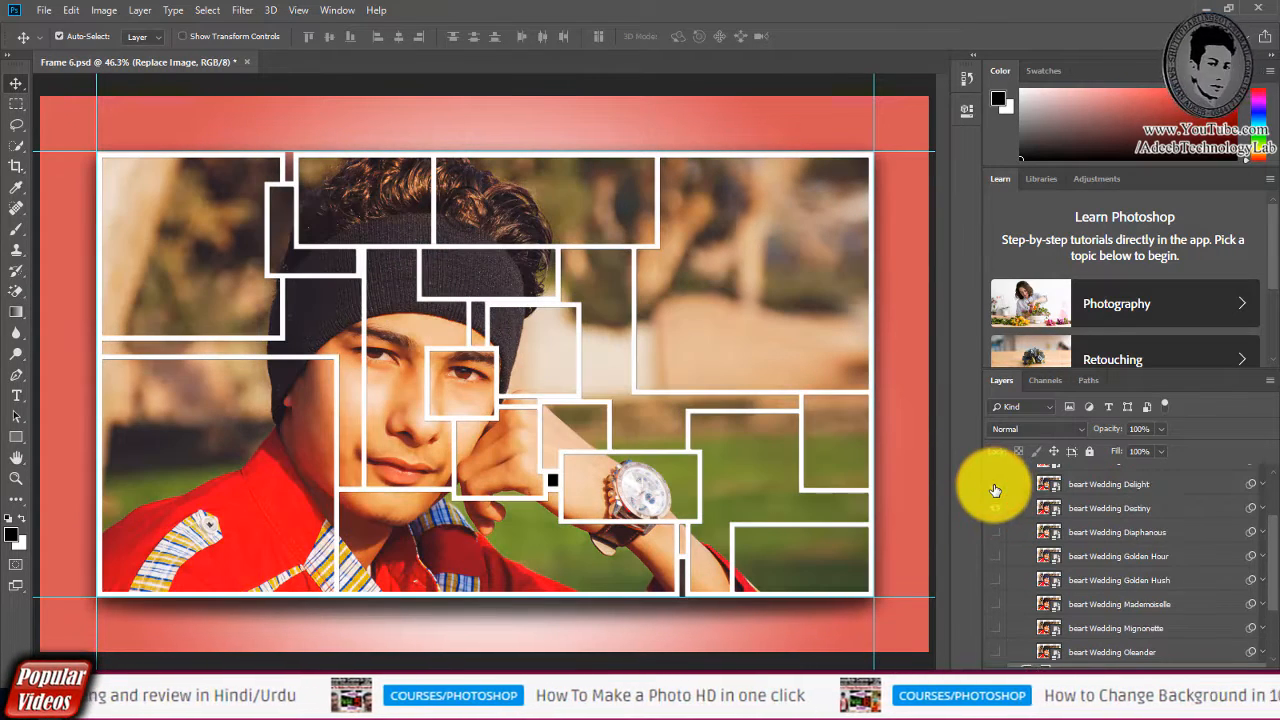
left_click(997, 488)
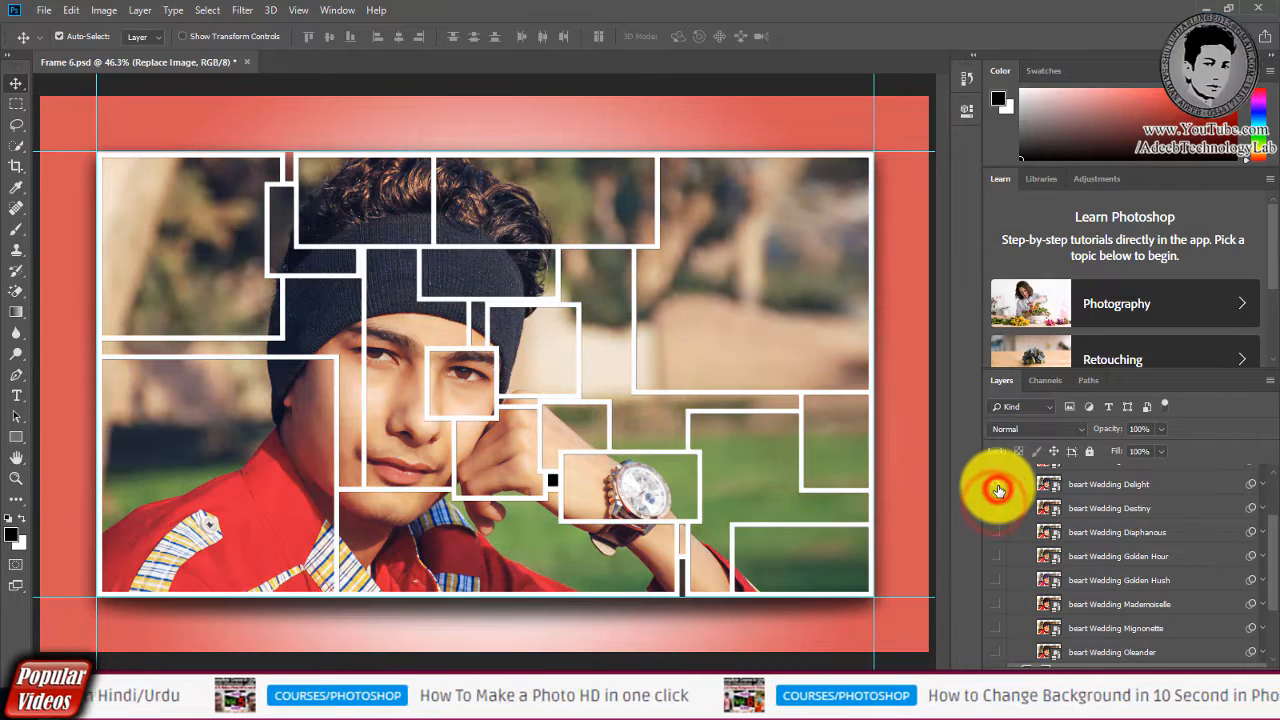
scroll(998, 489, "up", 2)
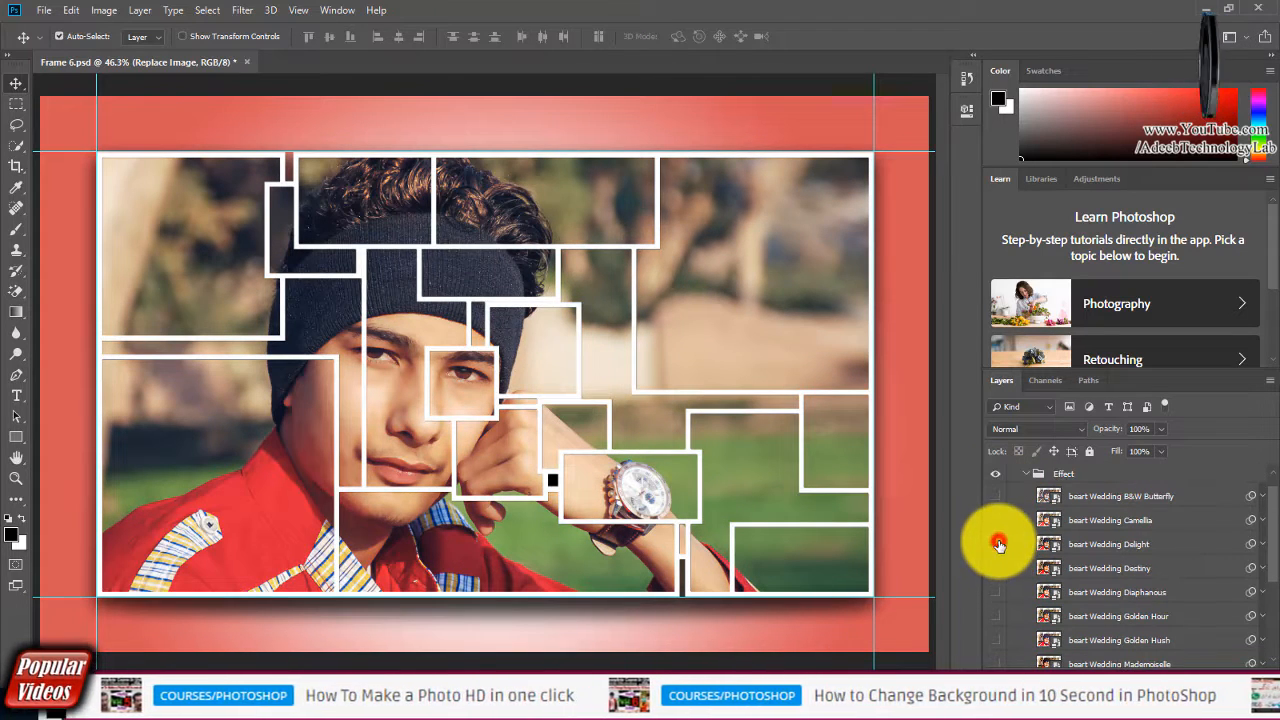
left_click(999, 543)
left_click(996, 520)
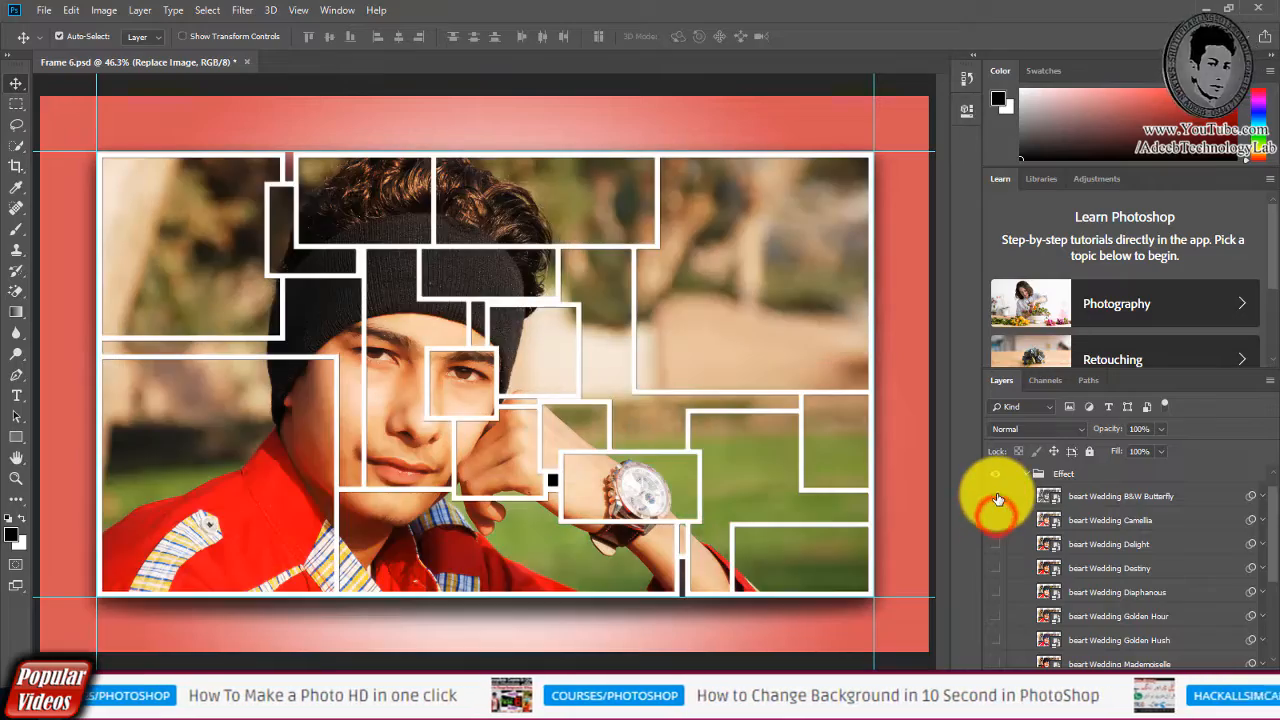
left_click(995, 495)
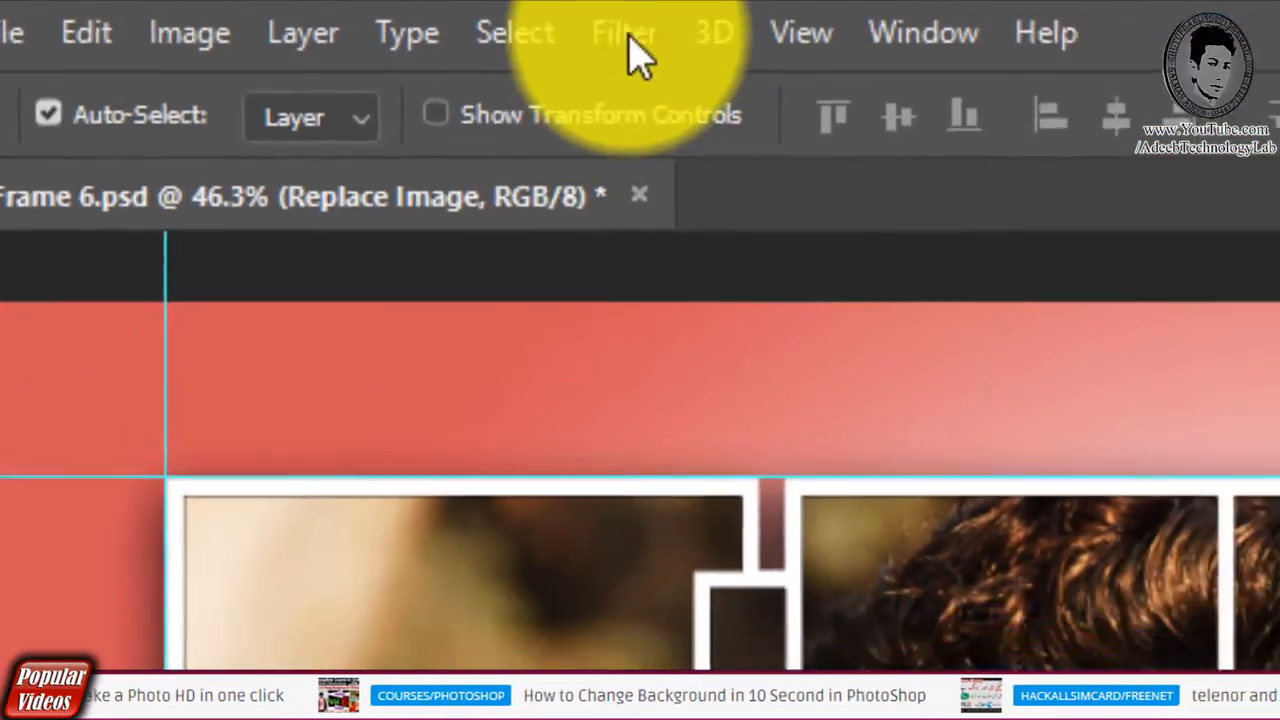
Open the Imagenomic Portraiture filter on the Replace Image layer and accept its license agreement
left_click(729, 40)
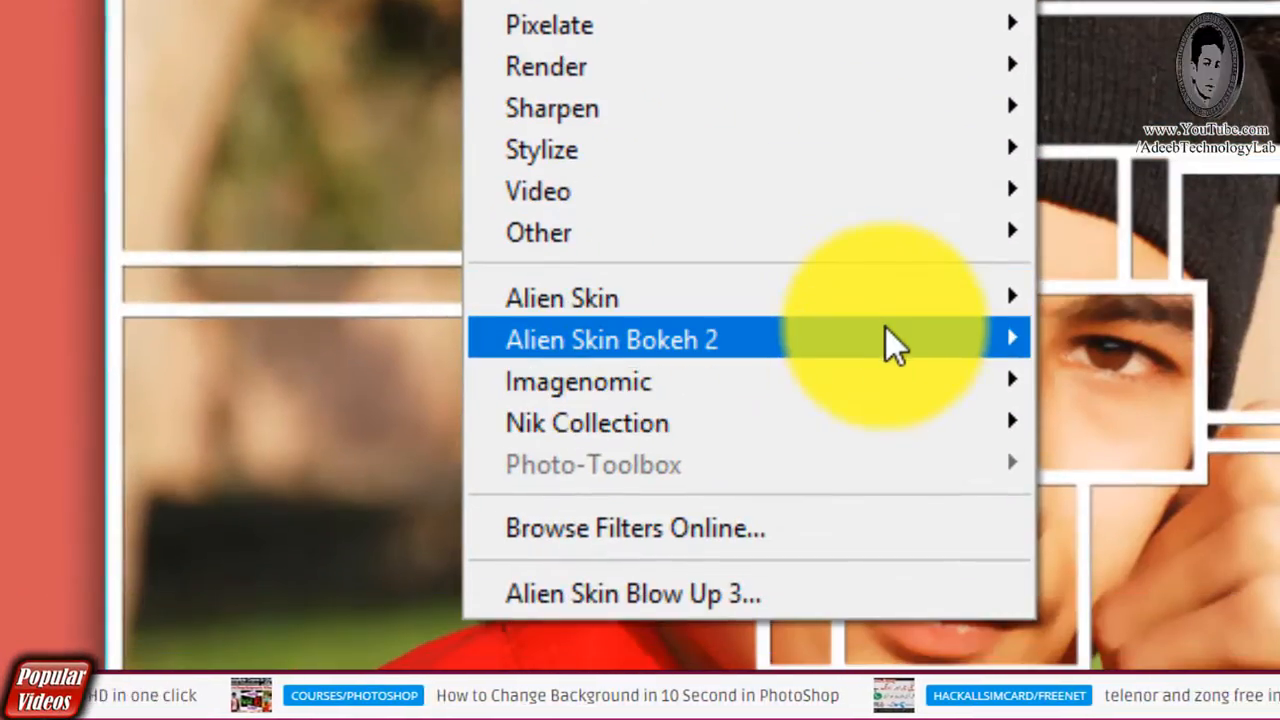
mouse_move(871, 343)
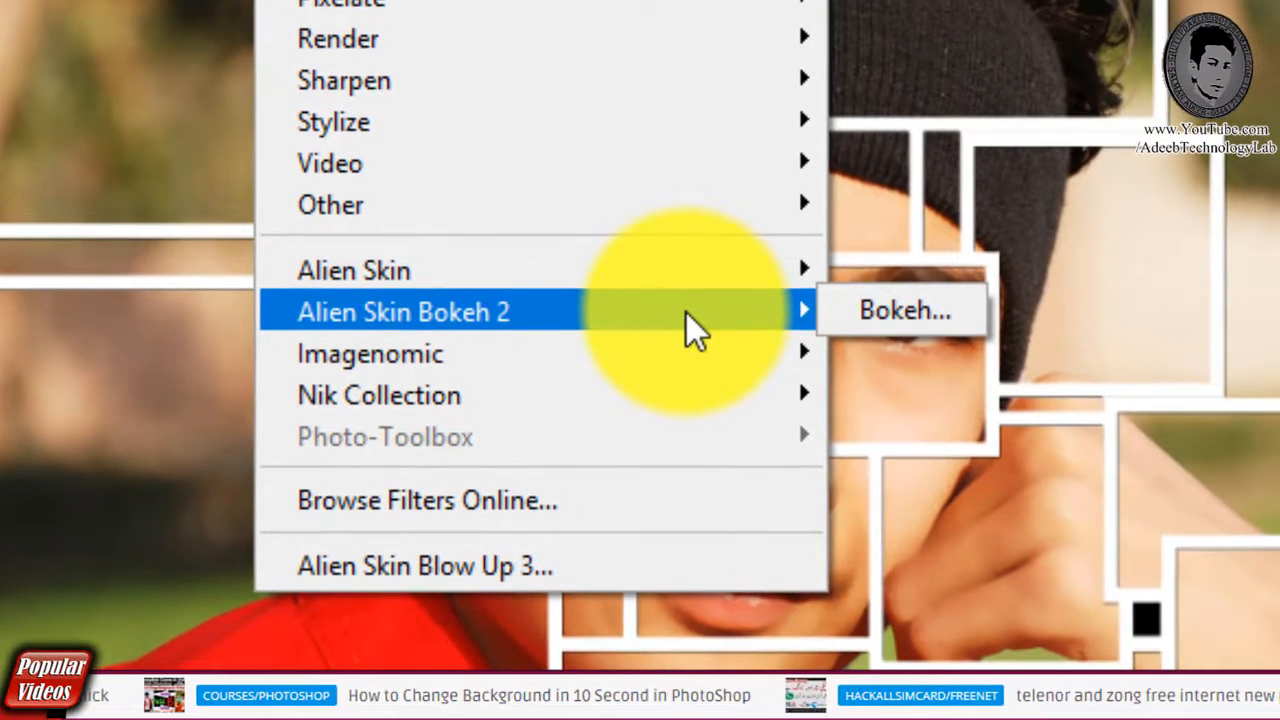
mouse_move(742, 277)
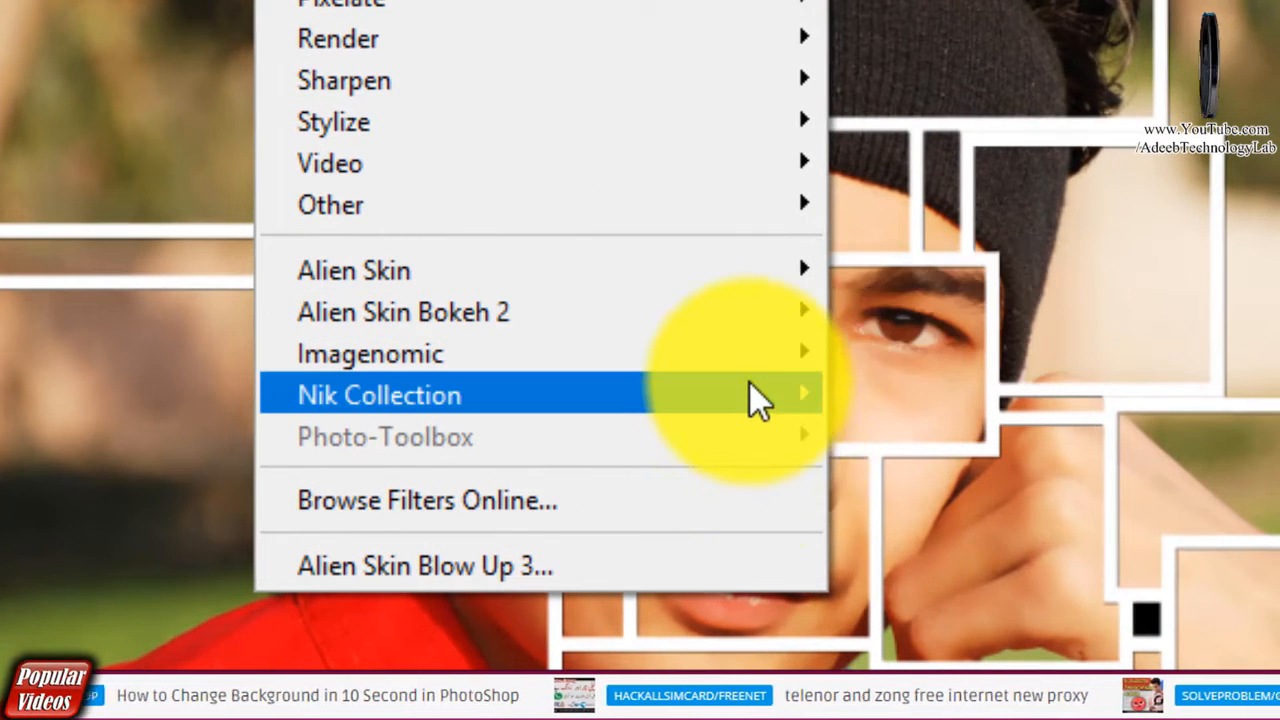
mouse_move(750, 344)
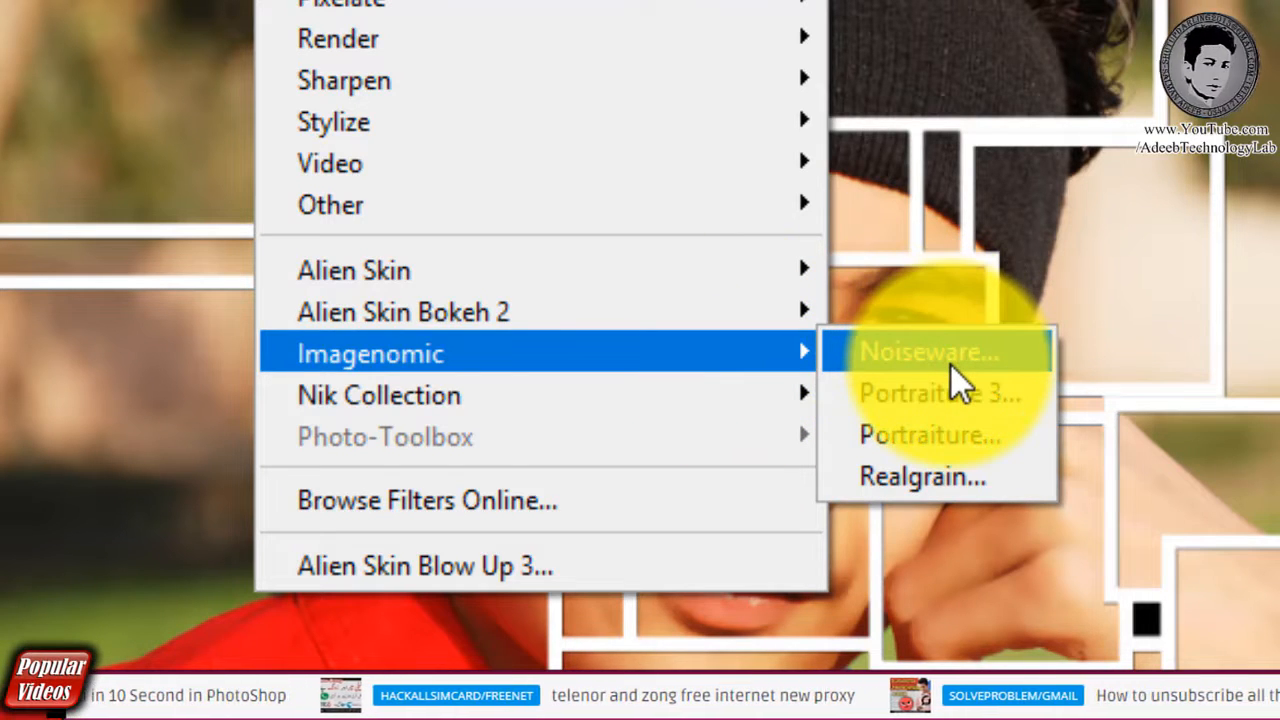
left_click(949, 416)
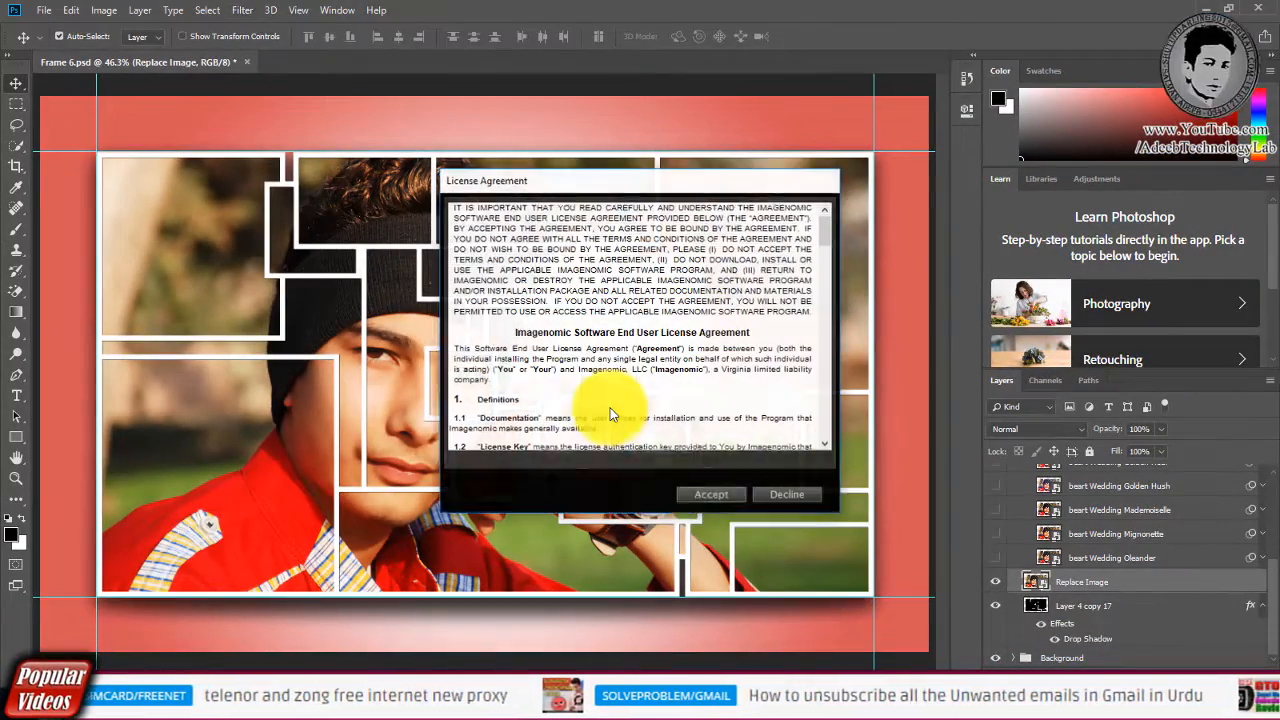
left_click(714, 495)
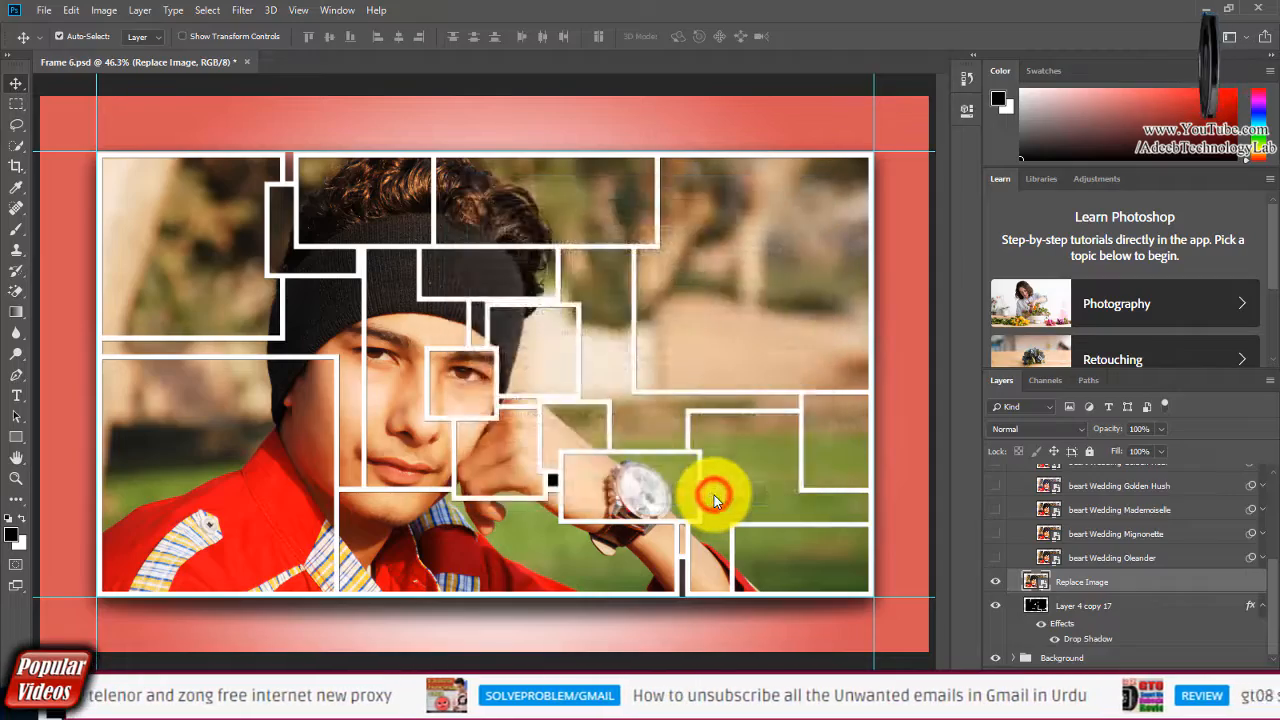
left_click(758, 488)
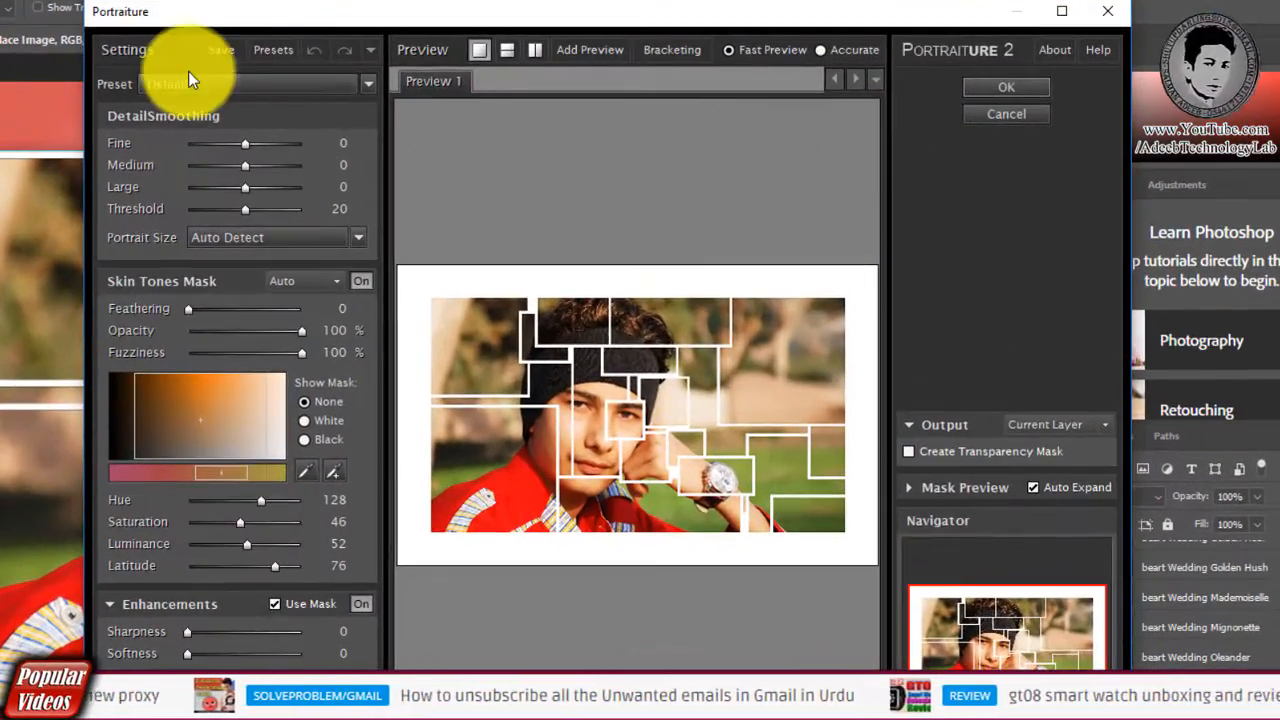
Try the Smoothing: Normal preset in Portraiture and enlarge the preview to 50% to check the face
left_click(230, 84)
left_click(229, 214)
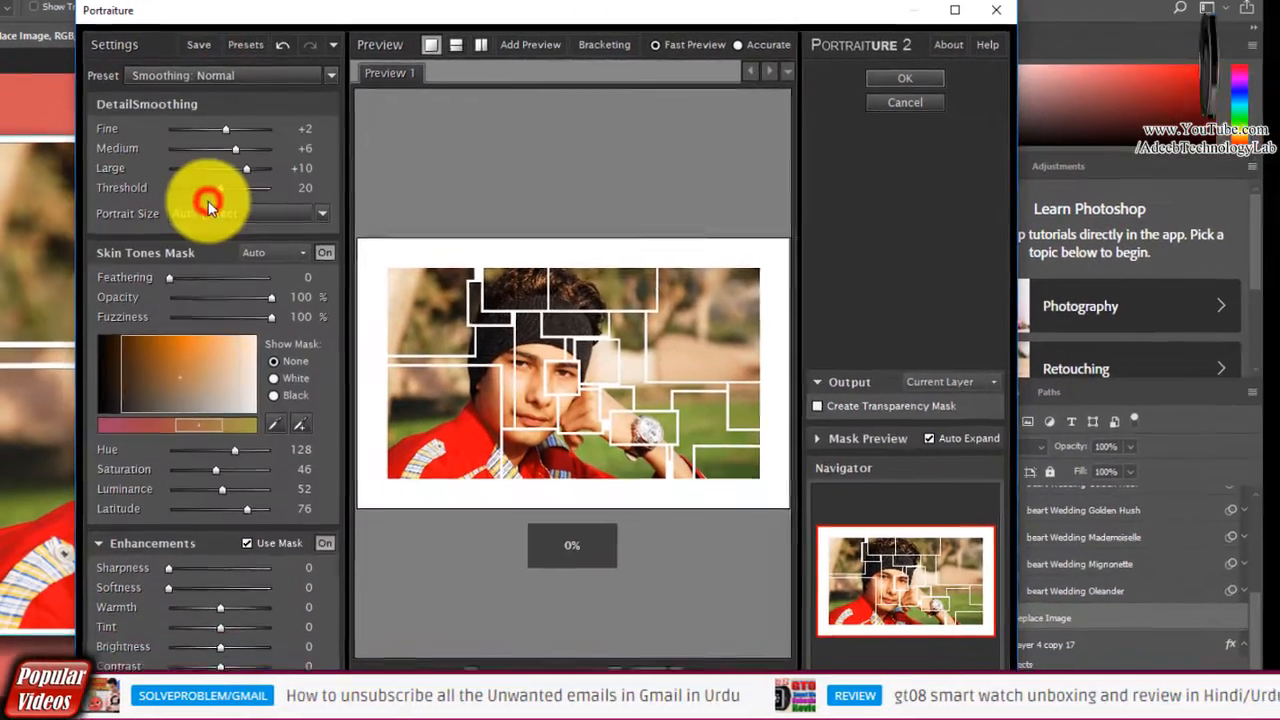
left_click(606, 667)
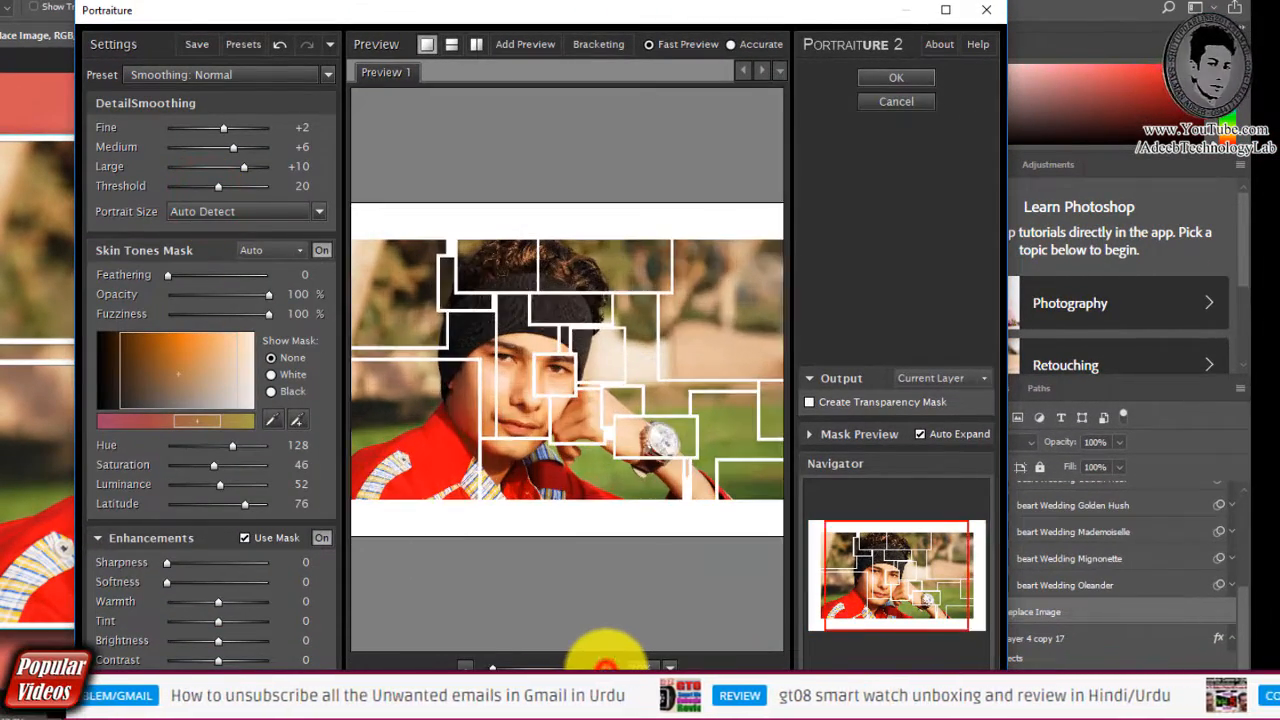
left_click(606, 667)
left_click(606, 667)
left_click(465, 667)
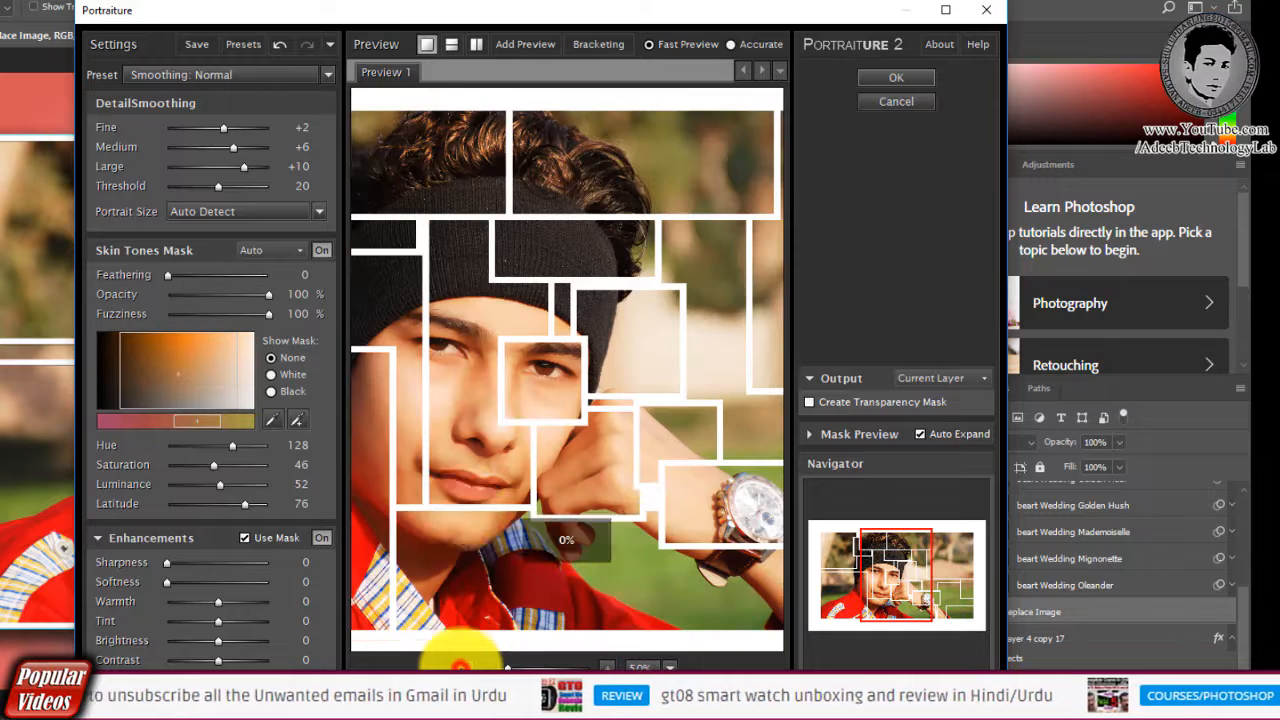
Choose the Smoothing: Medium preset and apply the Portraiture filter to the Replace Image layer
left_click(174, 78)
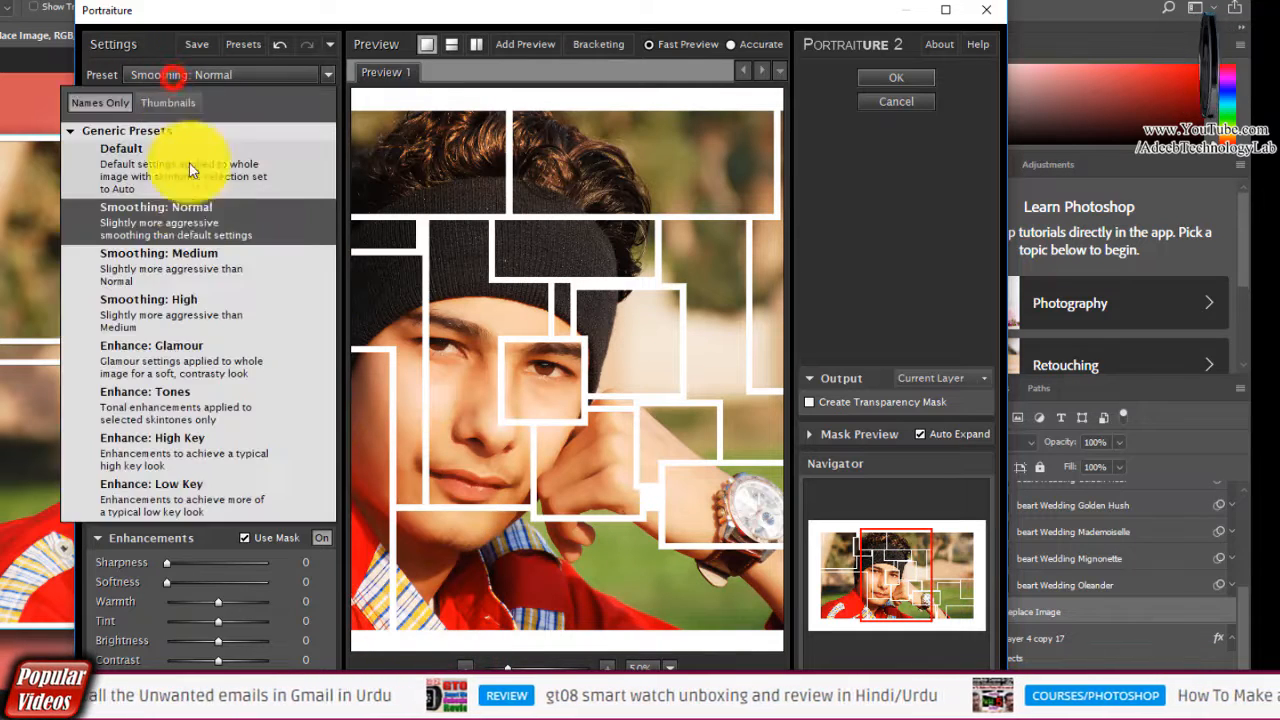
left_click(187, 262)
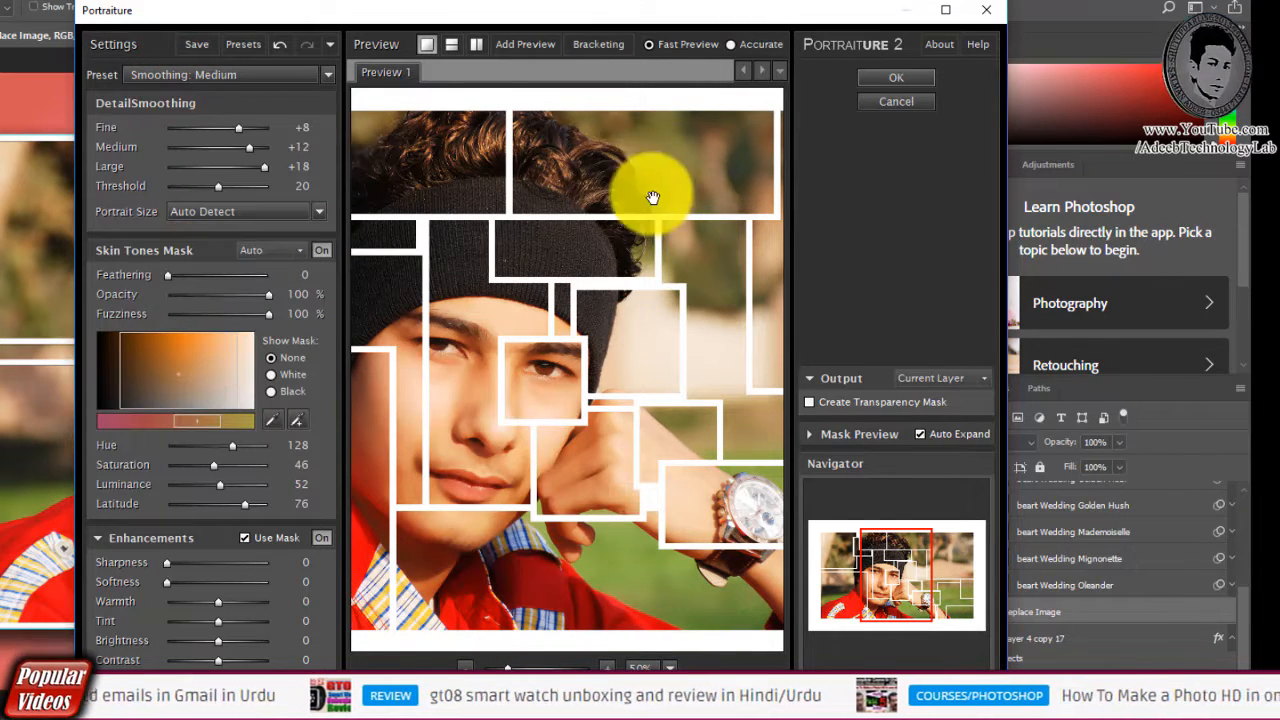
left_click(875, 78)
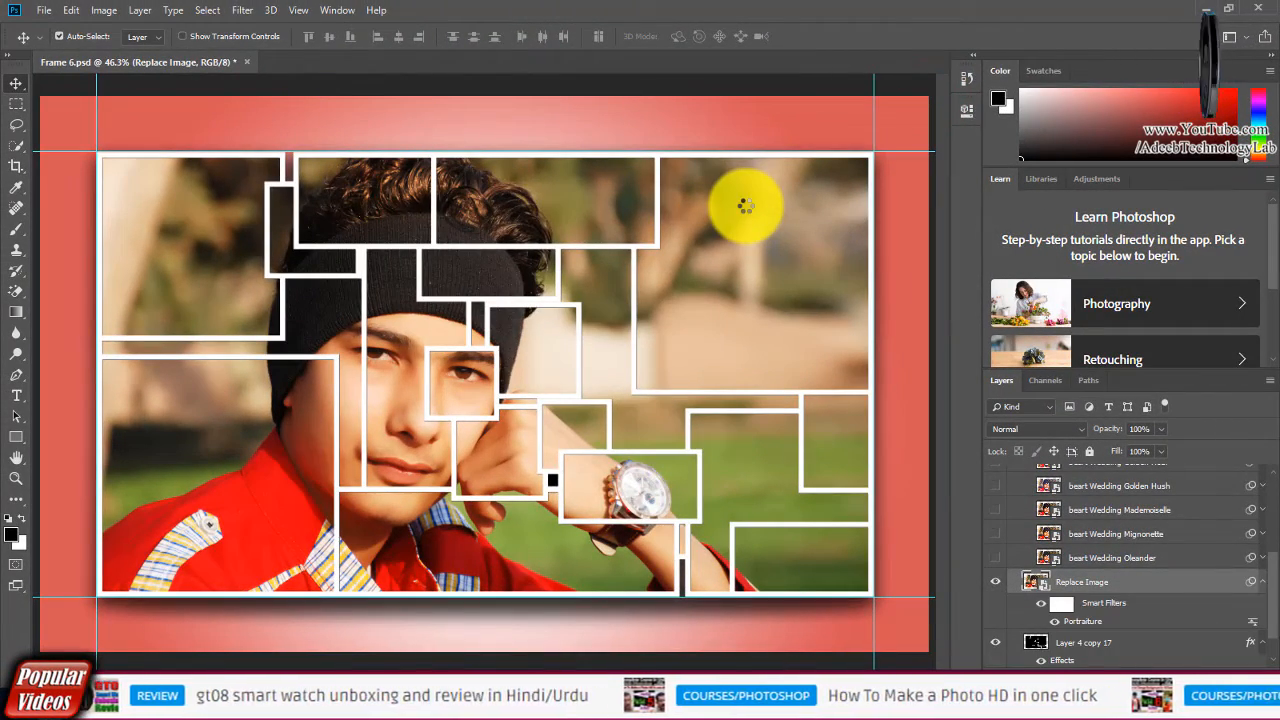
Preview the Wedding Oleander, Mignonette and Mademoiselle effects on the smoothed photo one at a time
left_click(1003, 579)
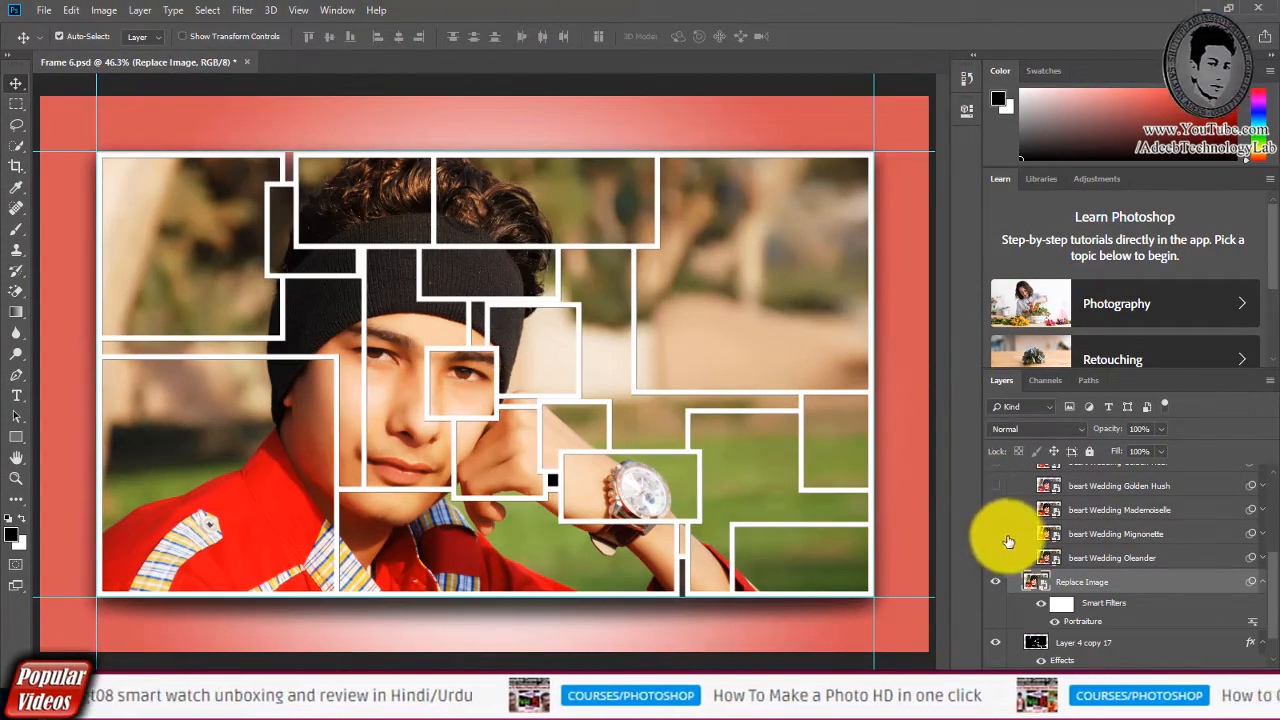
left_click(996, 557)
left_click(994, 553)
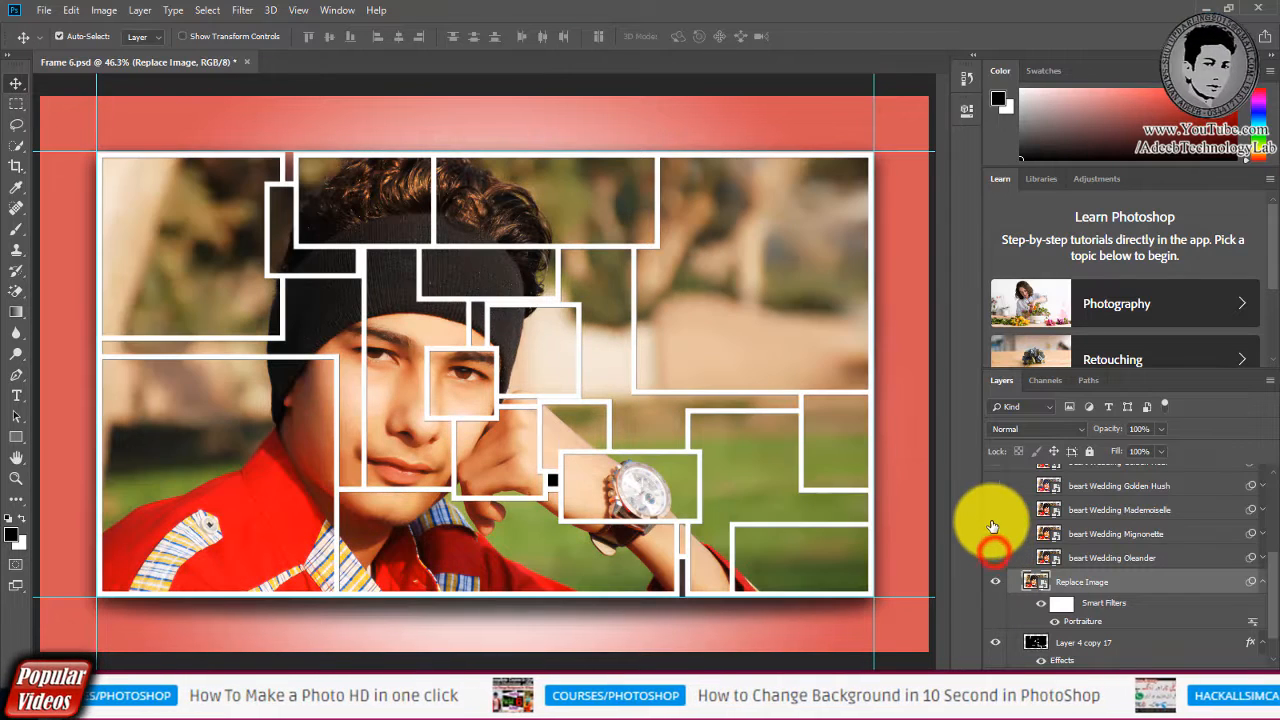
left_click(995, 530)
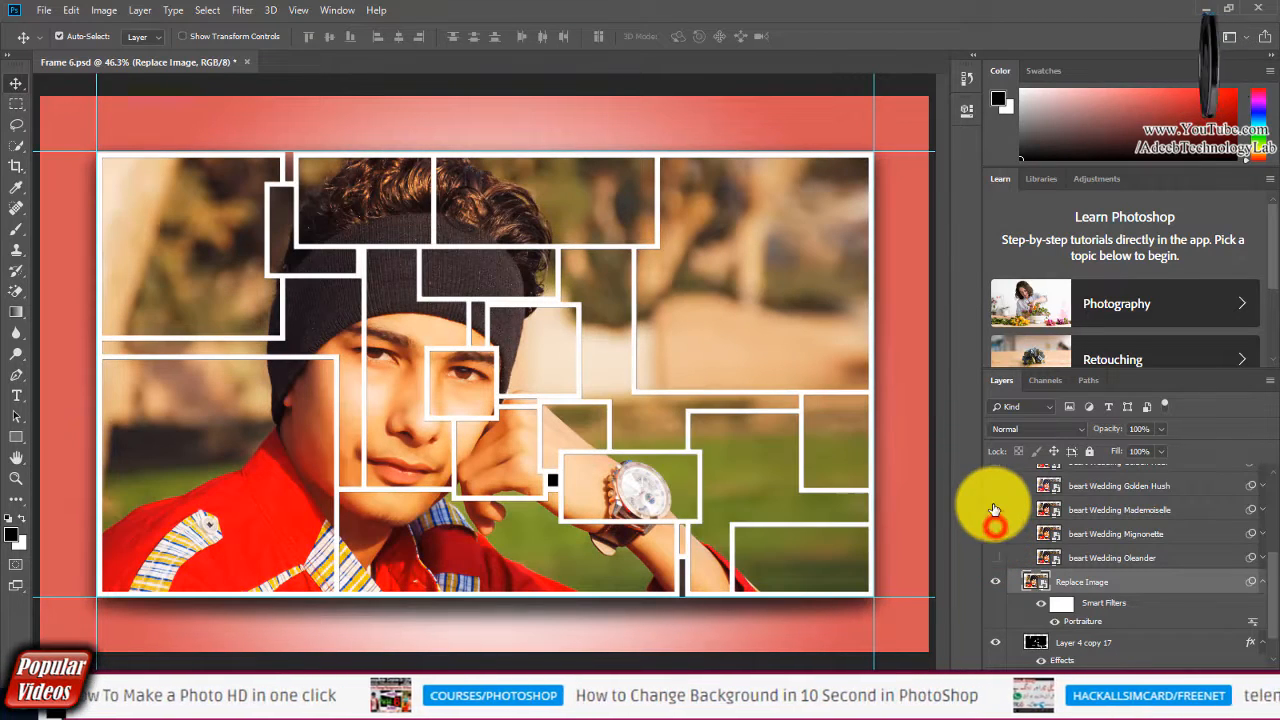
left_click(994, 522)
Preview the Wedding Golden Hush, Golden Hour and Diaphanous effects on the smoothed photo one at a time
left_click(993, 486)
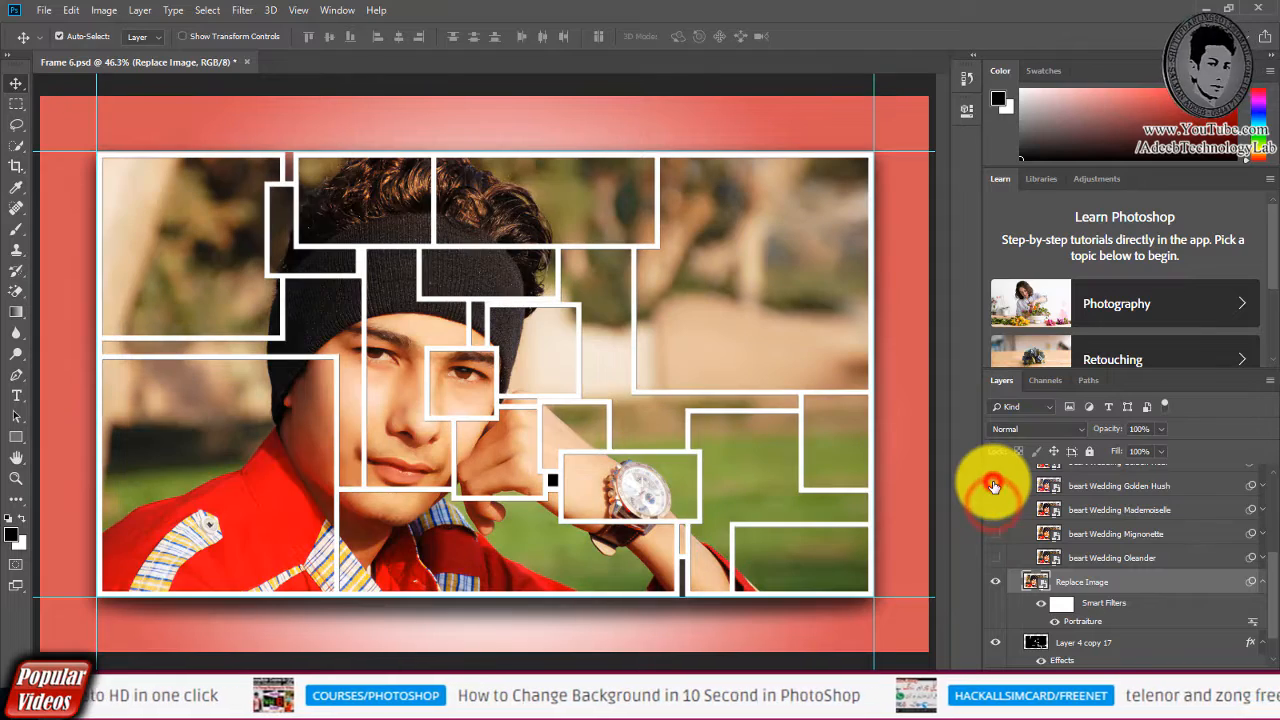
scroll(1037, 517, "up", 1)
scroll(1037, 517, "up", 1)
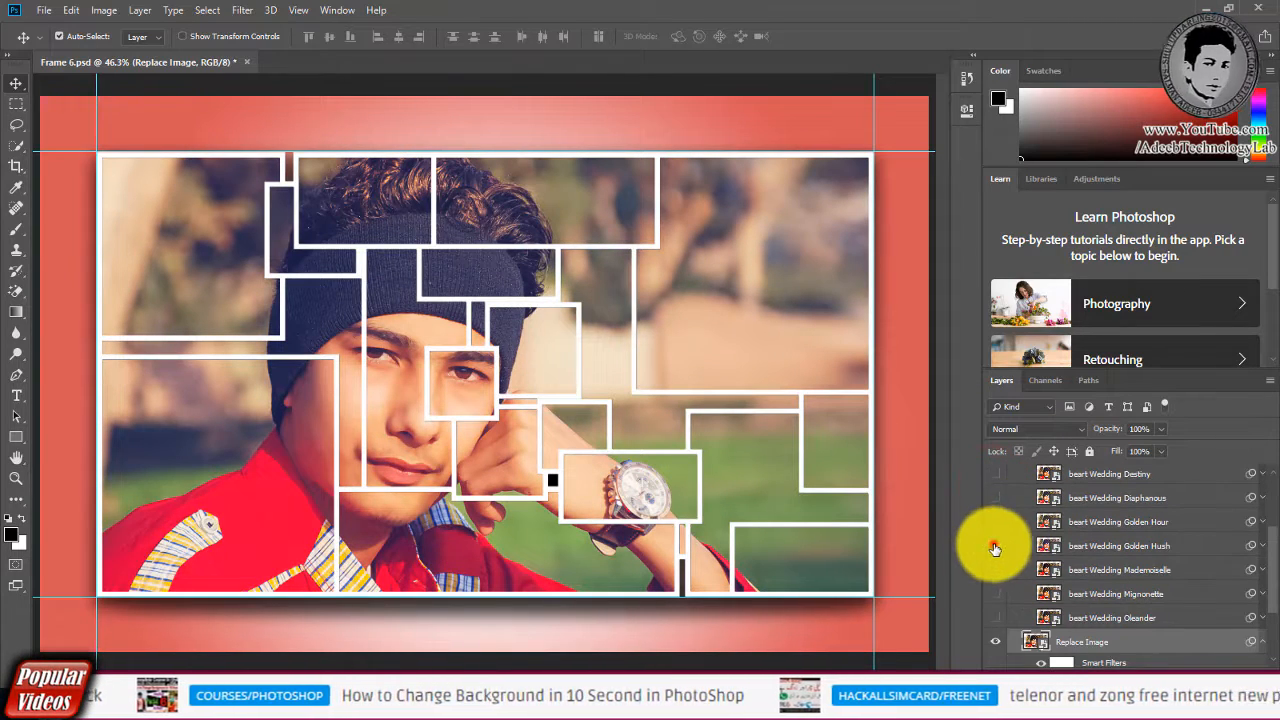
left_click(993, 545)
left_click(995, 517)
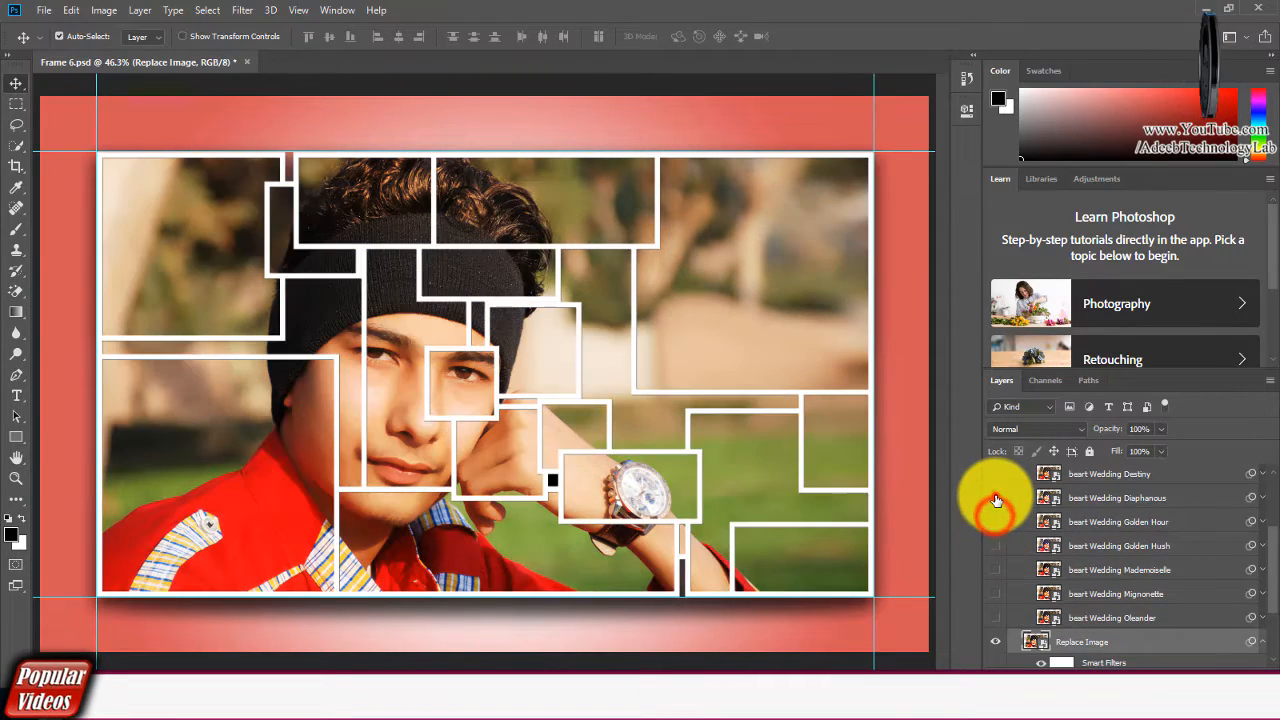
left_click(995, 498)
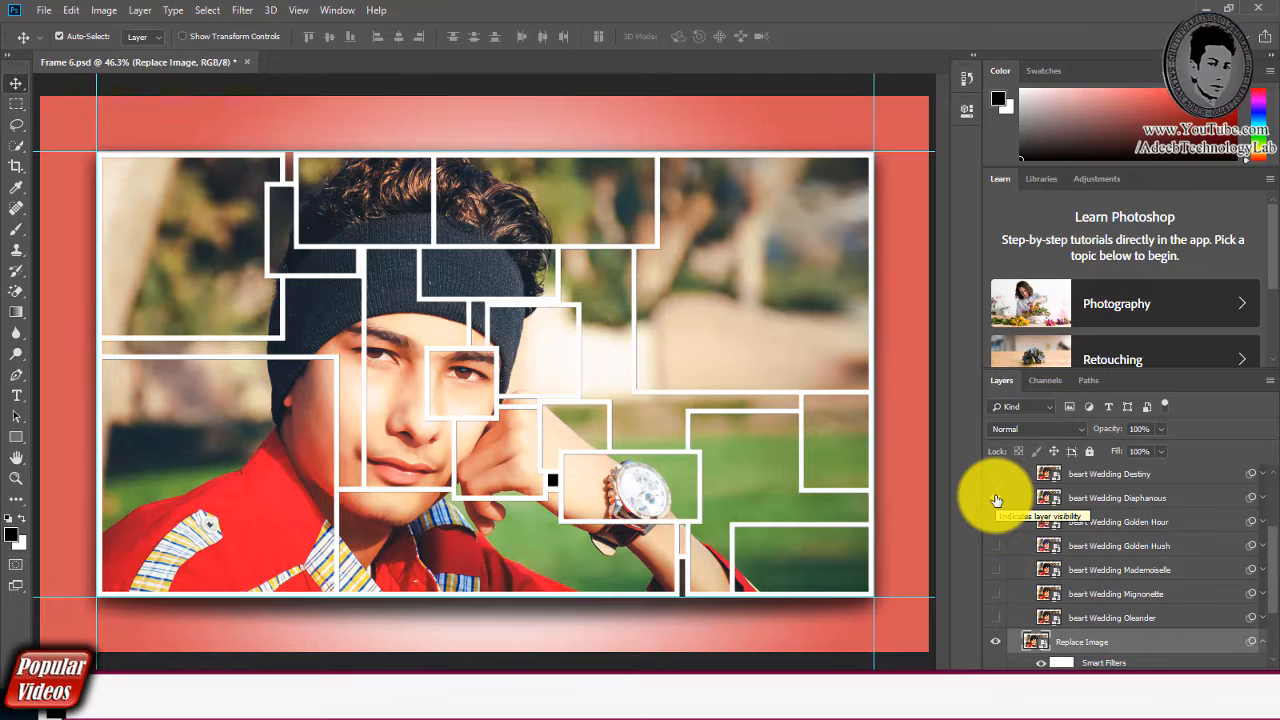
left_click(996, 499)
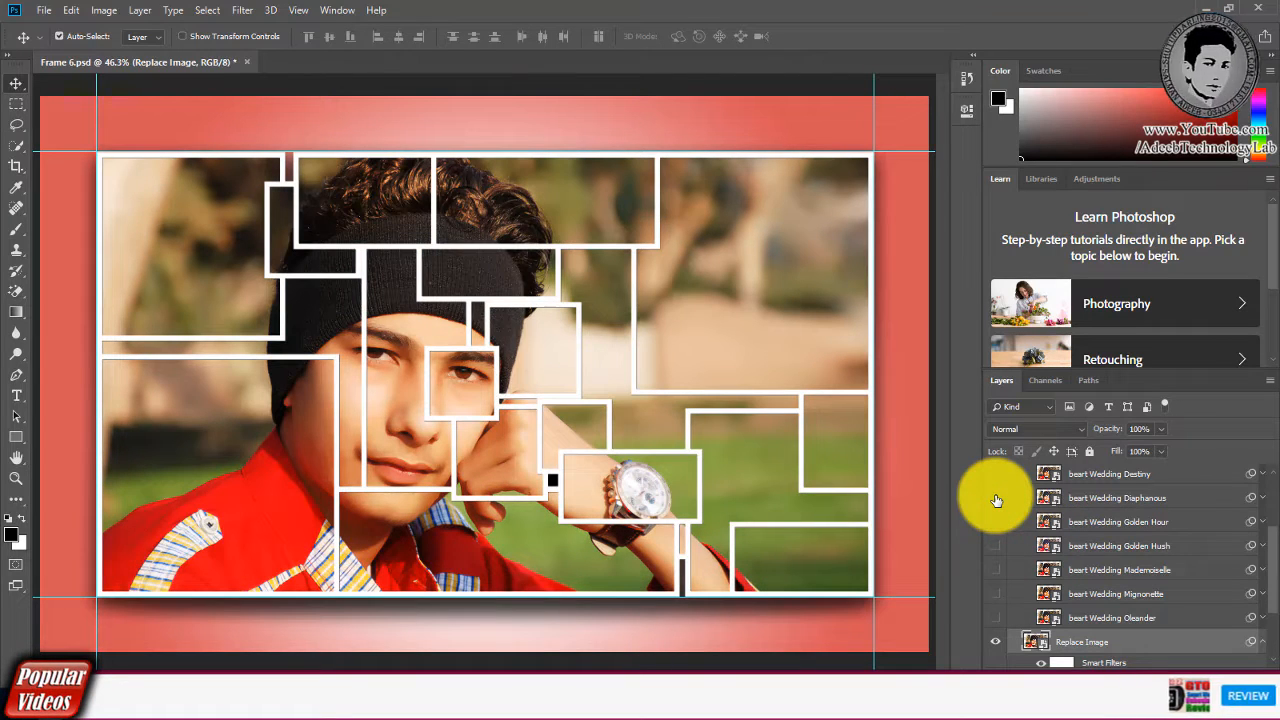
Preview the Wedding Destiny, Delight, Camellia and B&W Butterfly effects on the smoothed photo one at a time
scroll(997, 501, "up", 2)
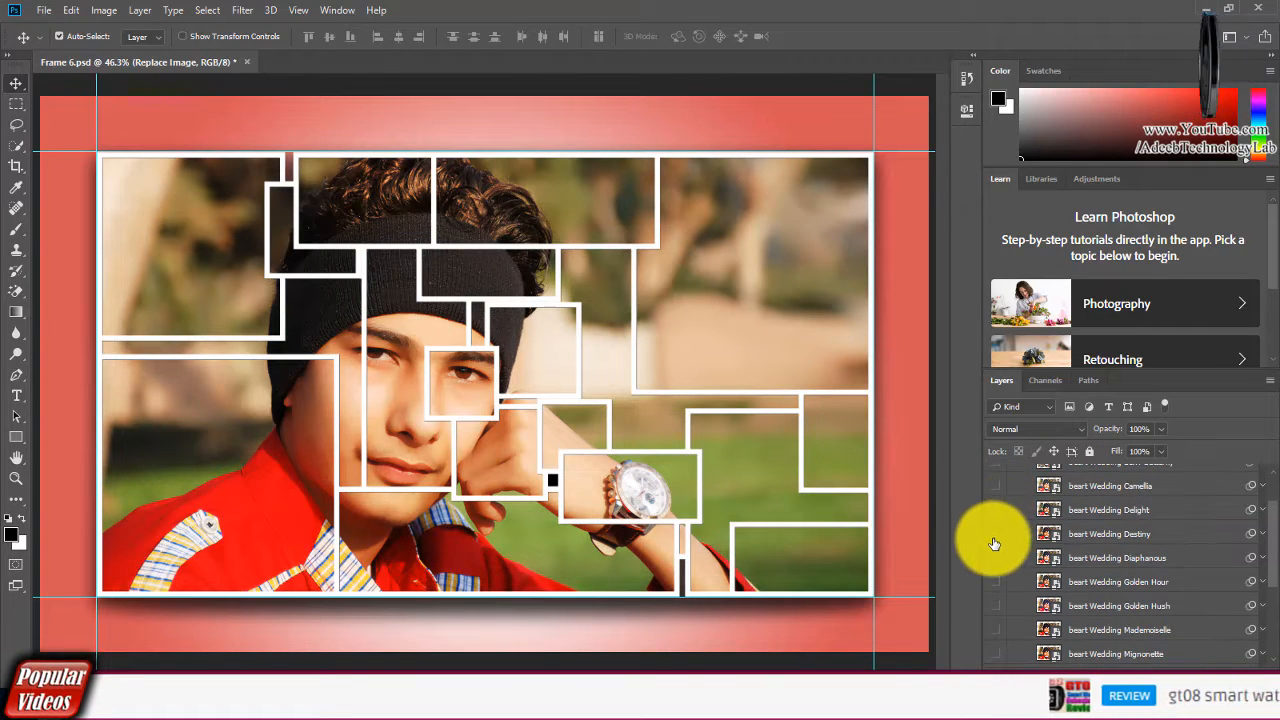
left_click(993, 535)
left_click(994, 511)
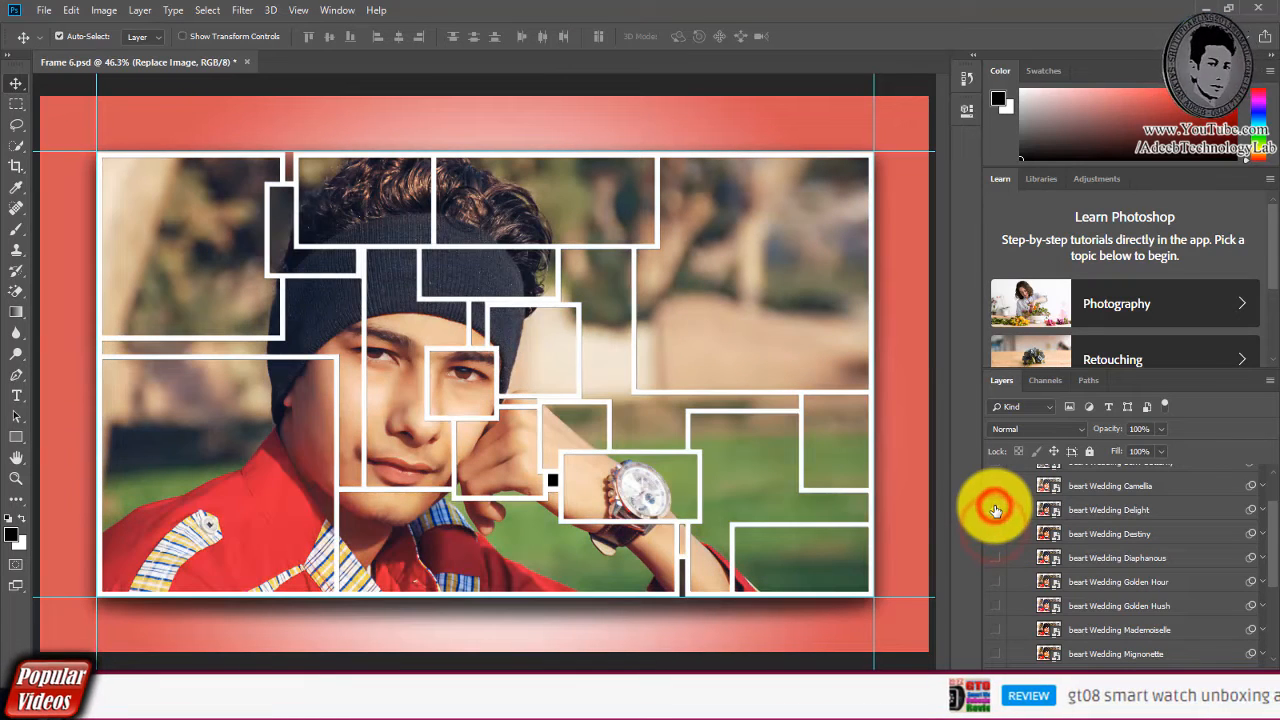
left_click(995, 487)
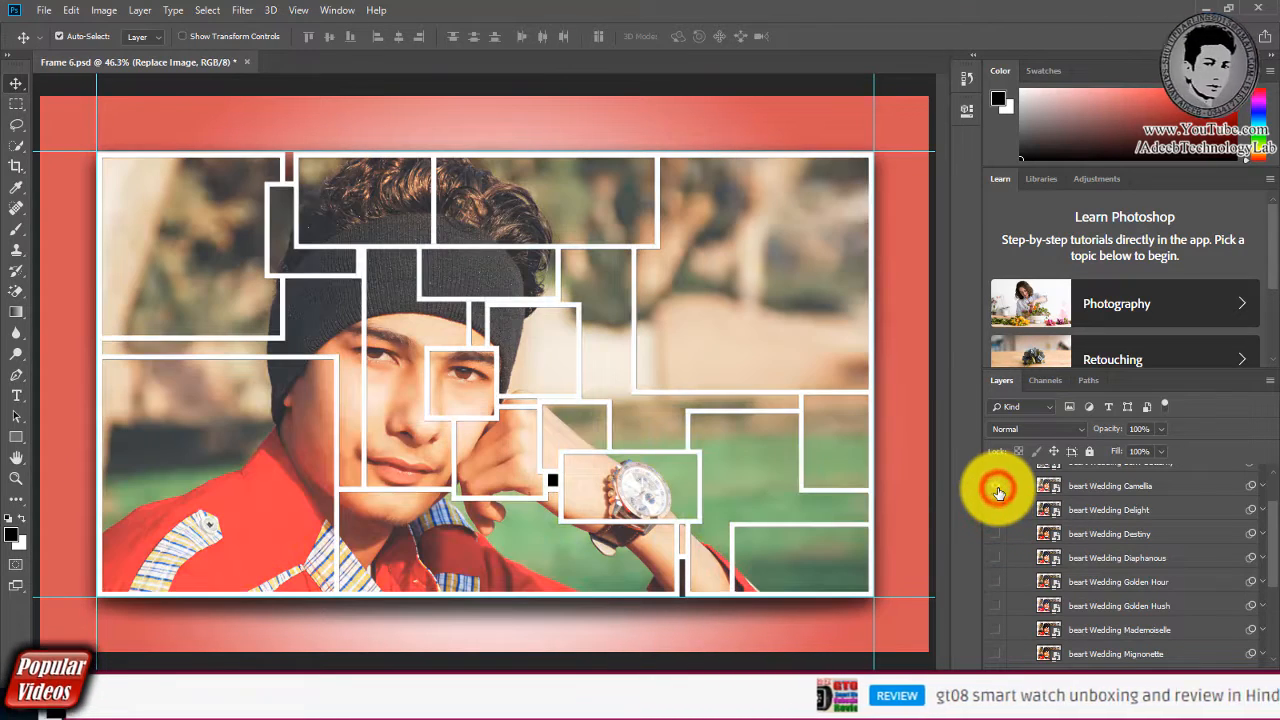
scroll(998, 492, "up", 2)
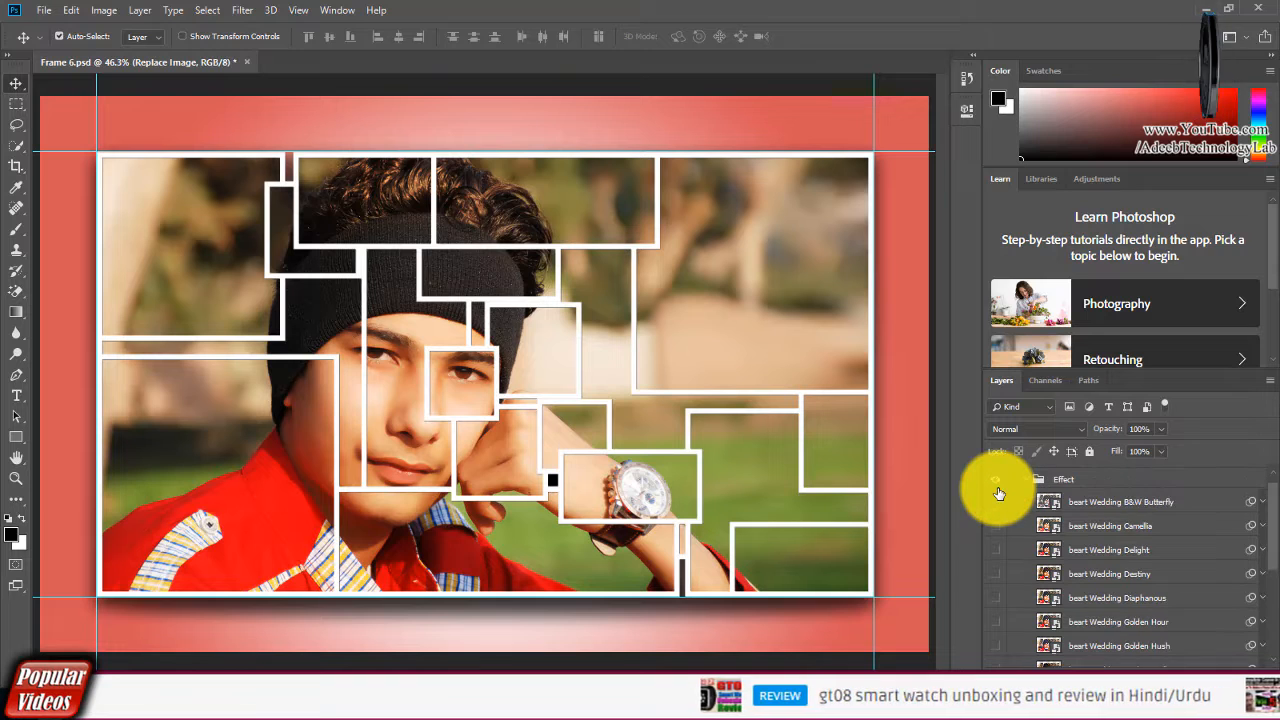
left_click(995, 503)
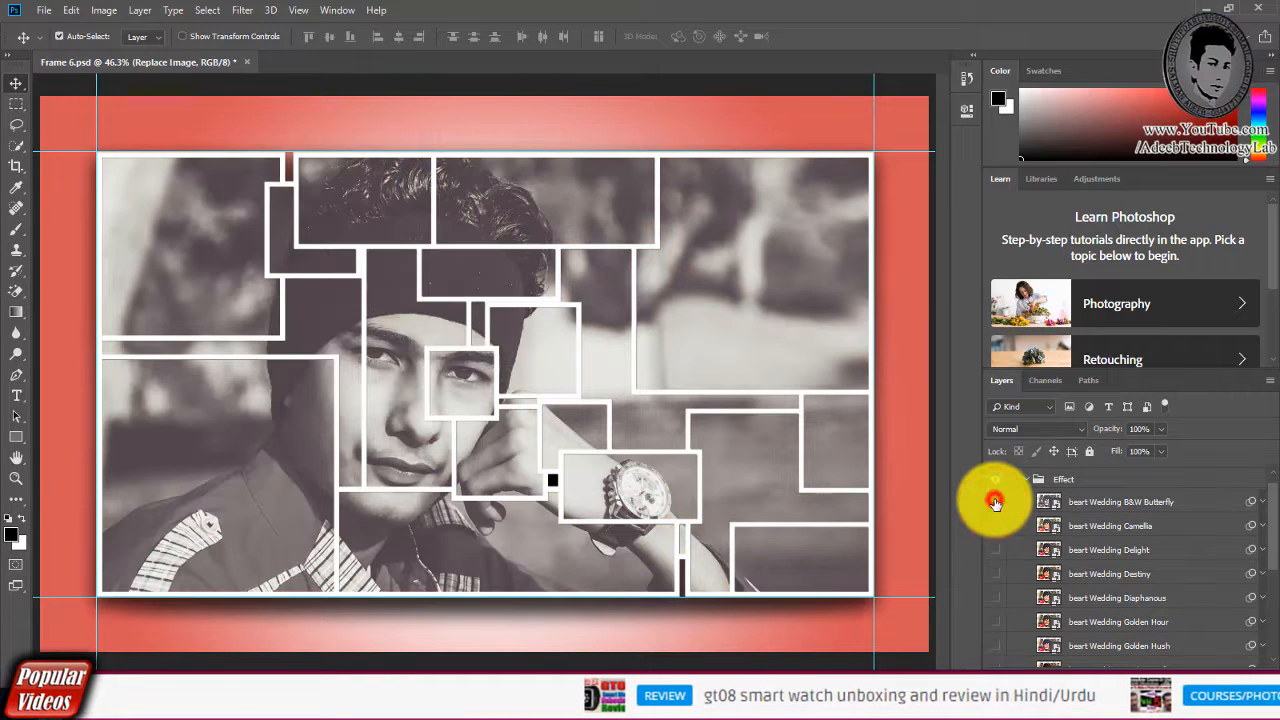
left_click(995, 503)
In the Camera Raw Filter for Replace Image, set Exposure +0.15, Contrast -37, Highlights -43, Vibrance +32 and Clarity +34
scroll(1020, 512, "down", 5)
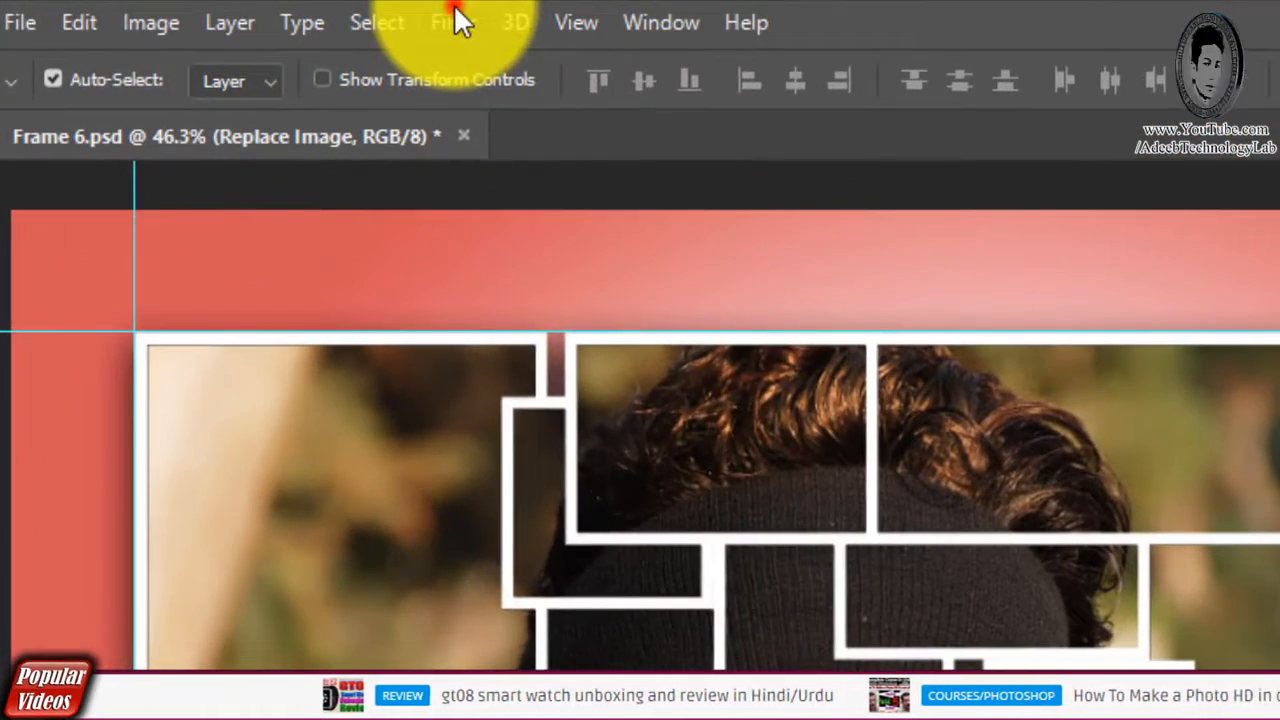
left_click(242, 10)
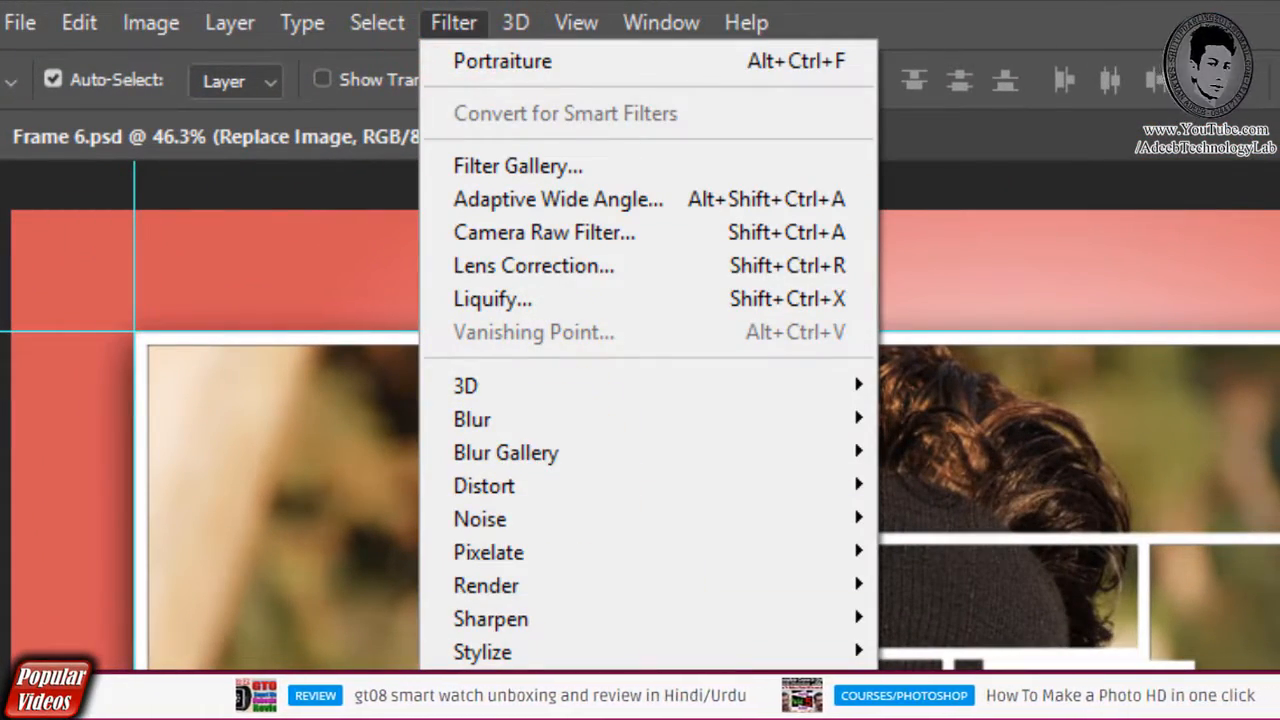
left_click(565, 233)
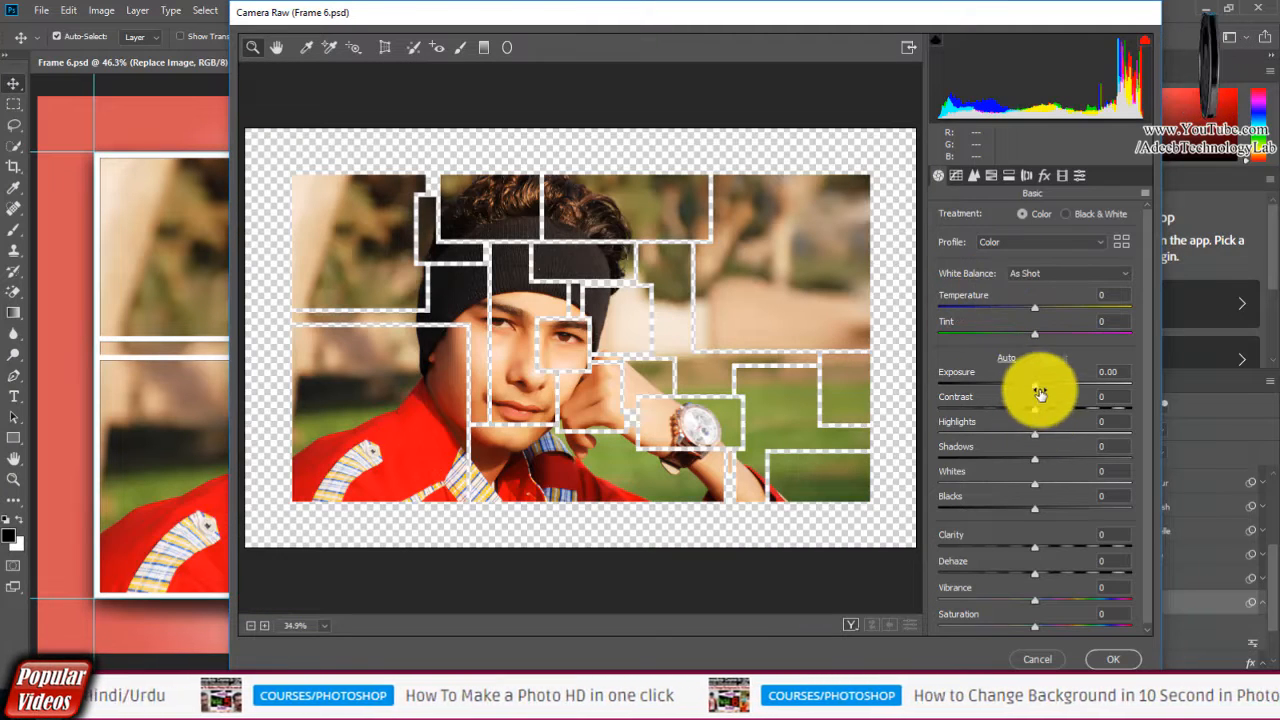
left_click_drag(1040, 390, 967, 410)
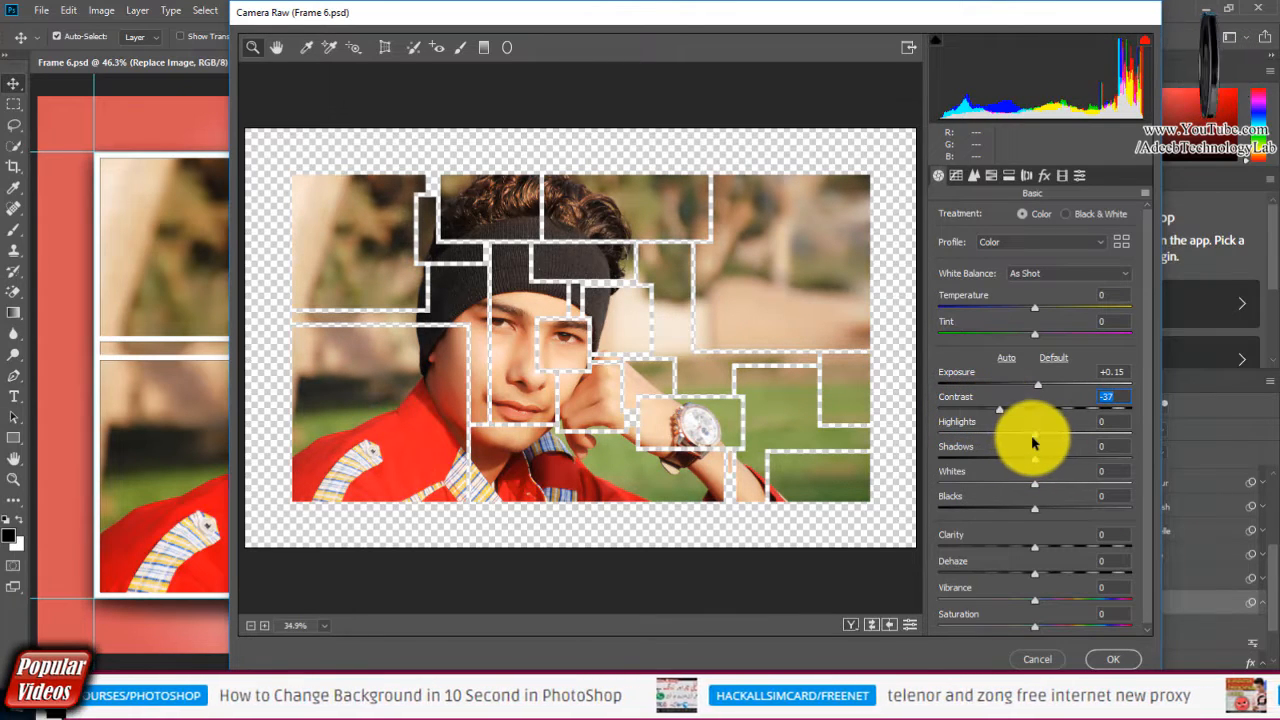
left_click_drag(1035, 437, 1000, 441)
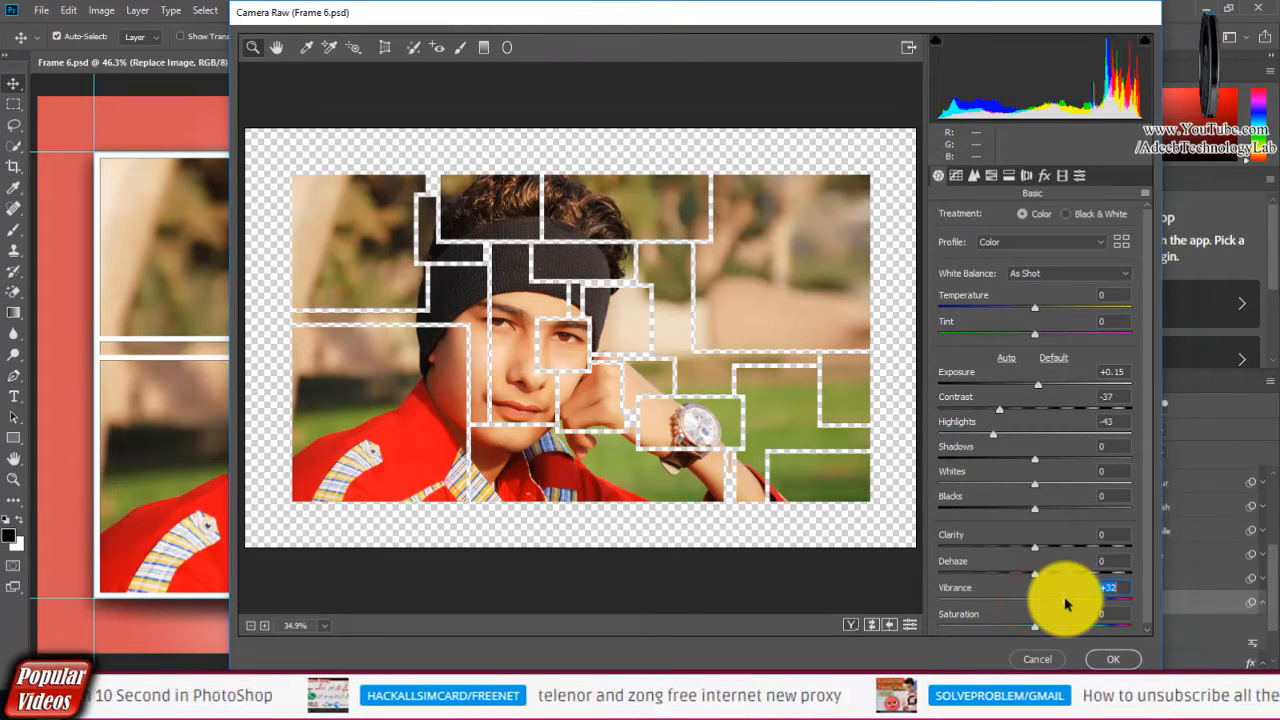
left_click_drag(1037, 548, 1070, 552)
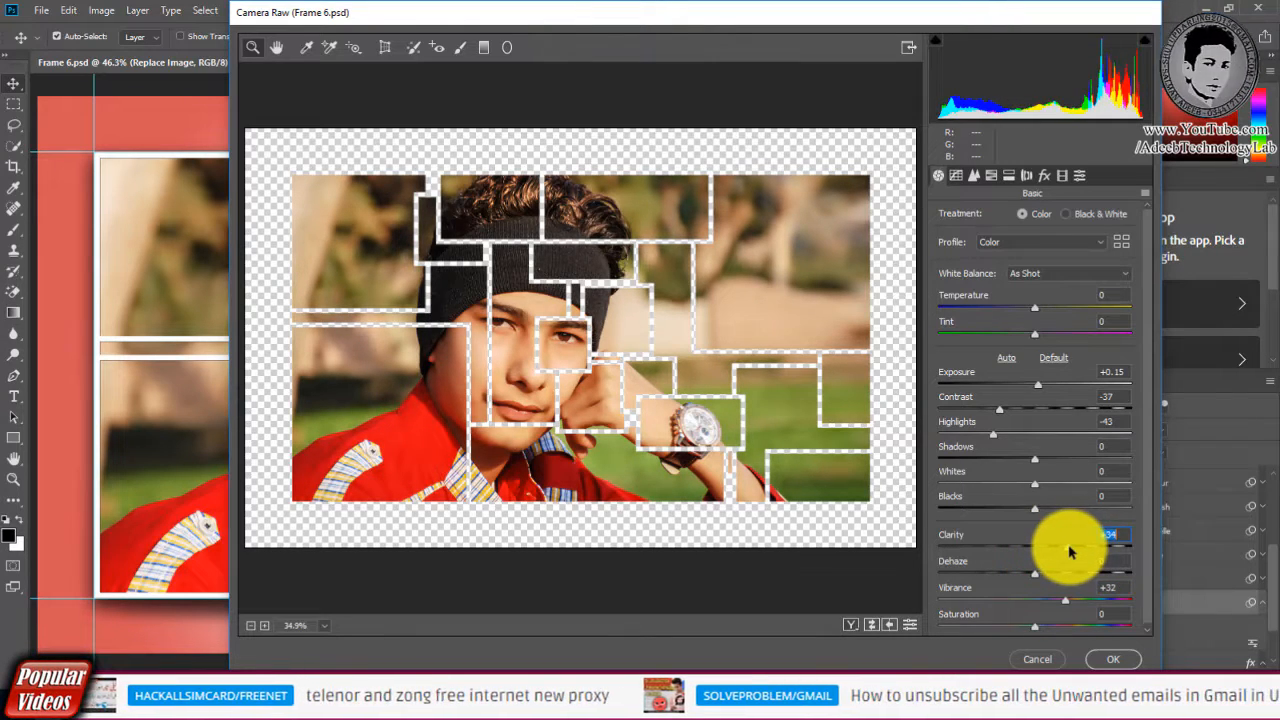
Raise the luminance of the Oranges to +35 in the Camera Raw HSL adjustments
left_click(995, 176)
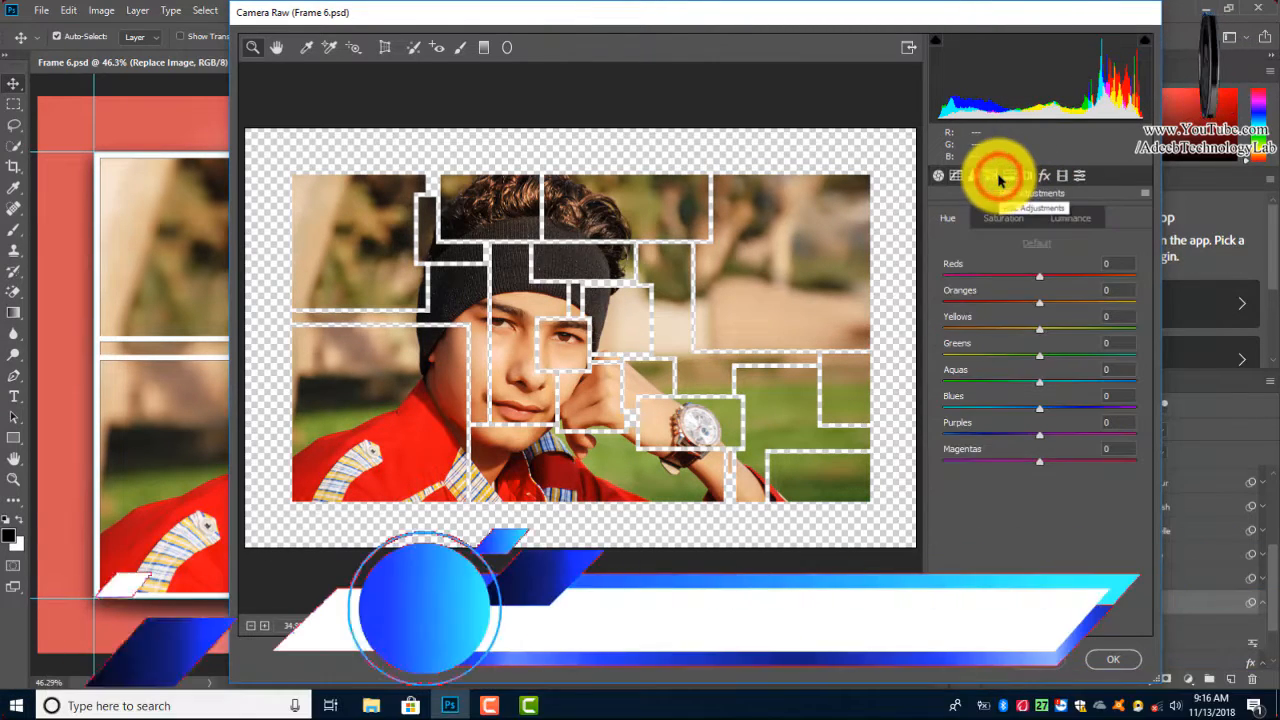
left_click(1068, 218)
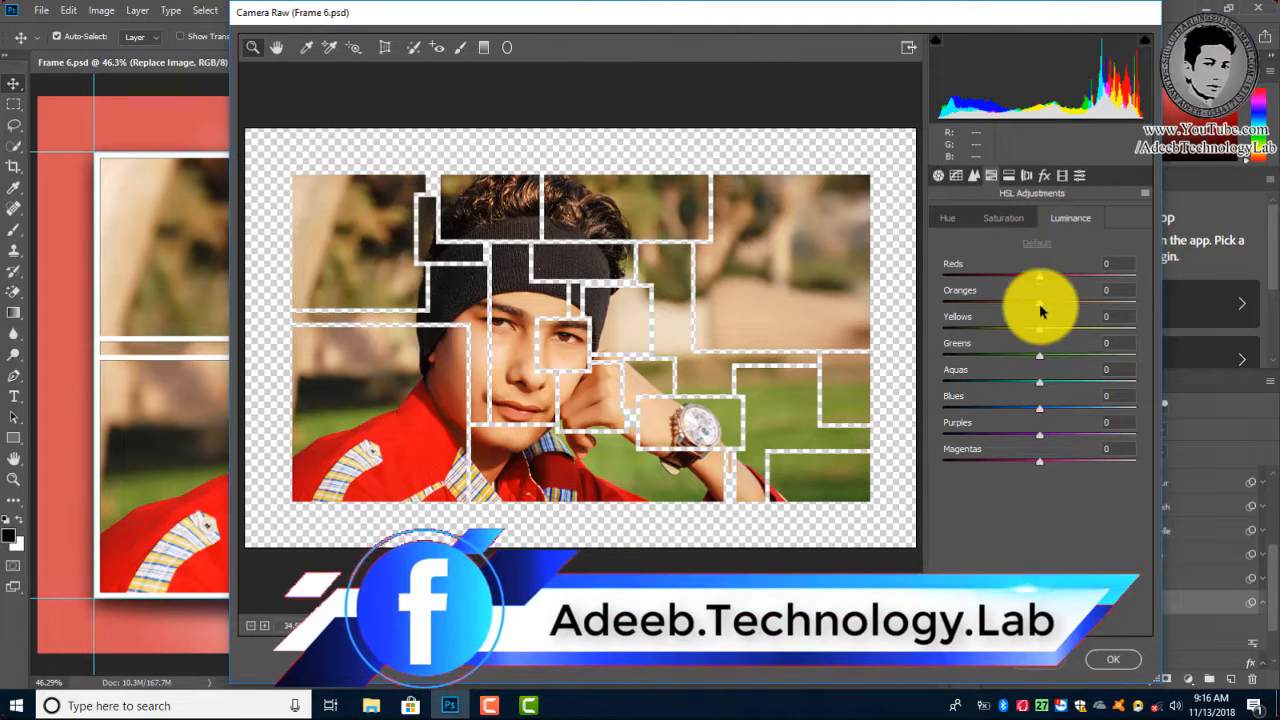
left_click_drag(1040, 305, 1078, 314)
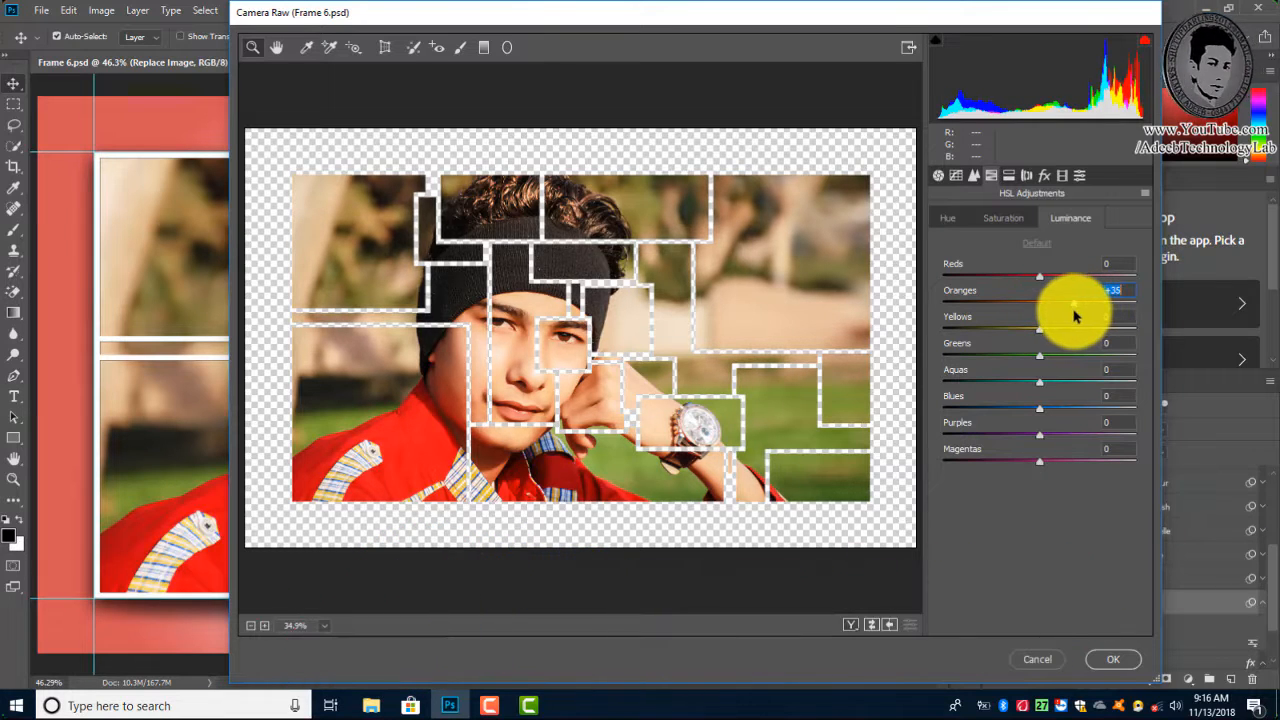
Keep the Reds luminance at 0 after testing it and apply the Camera Raw adjustments to the photo
left_click_drag(1041, 276, 1024, 283)
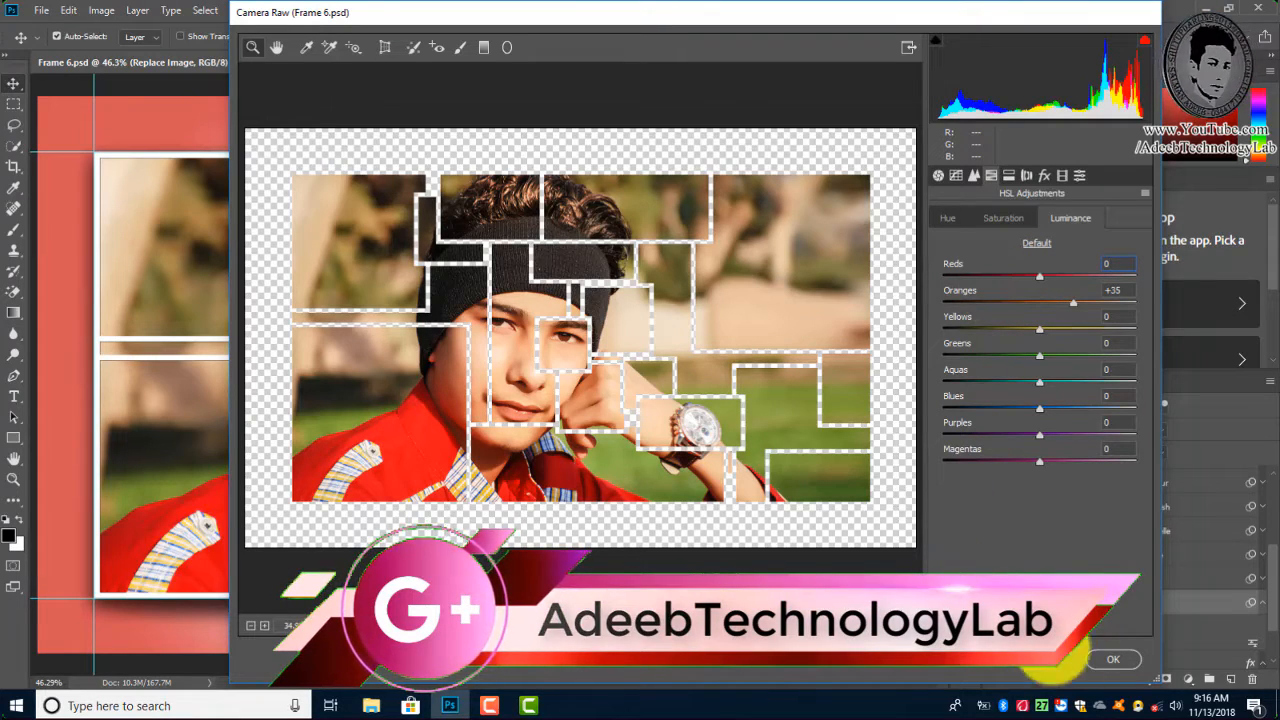
left_click(1112, 660)
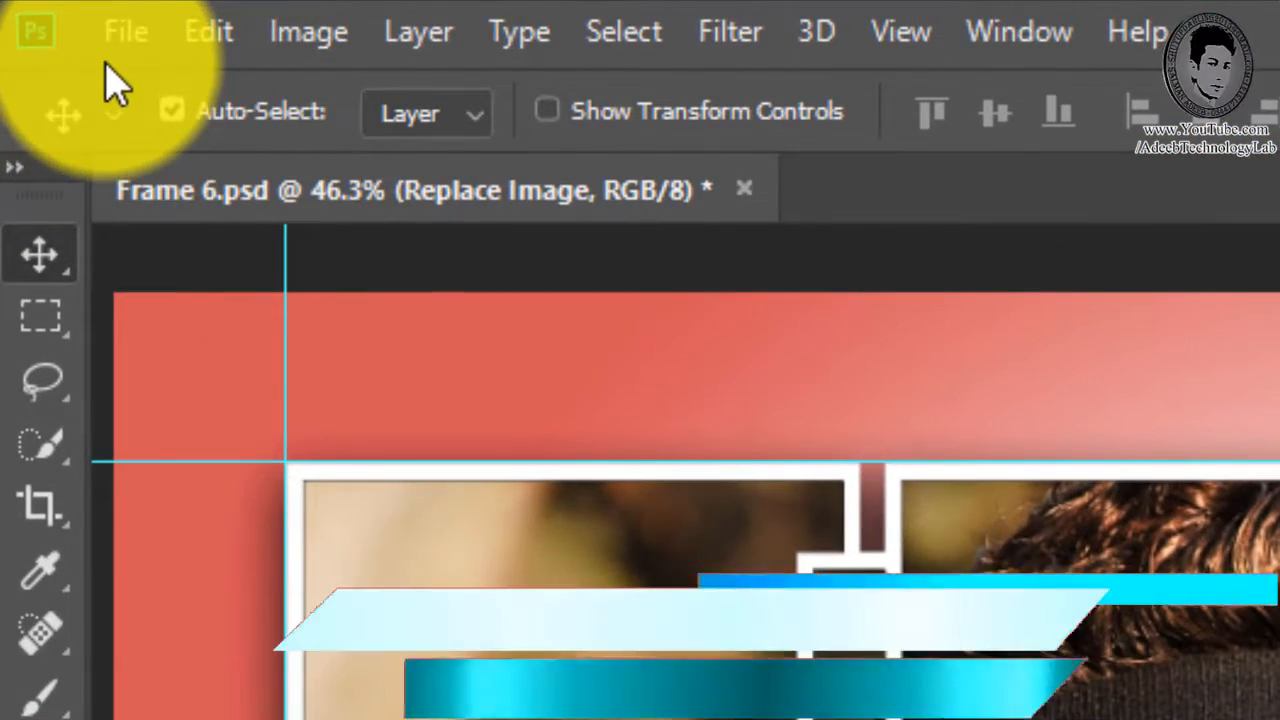
Save a copy of the collage to the Desktop as a JPEG named Frame 6, accepting the JPEG options
left_click(110, 28)
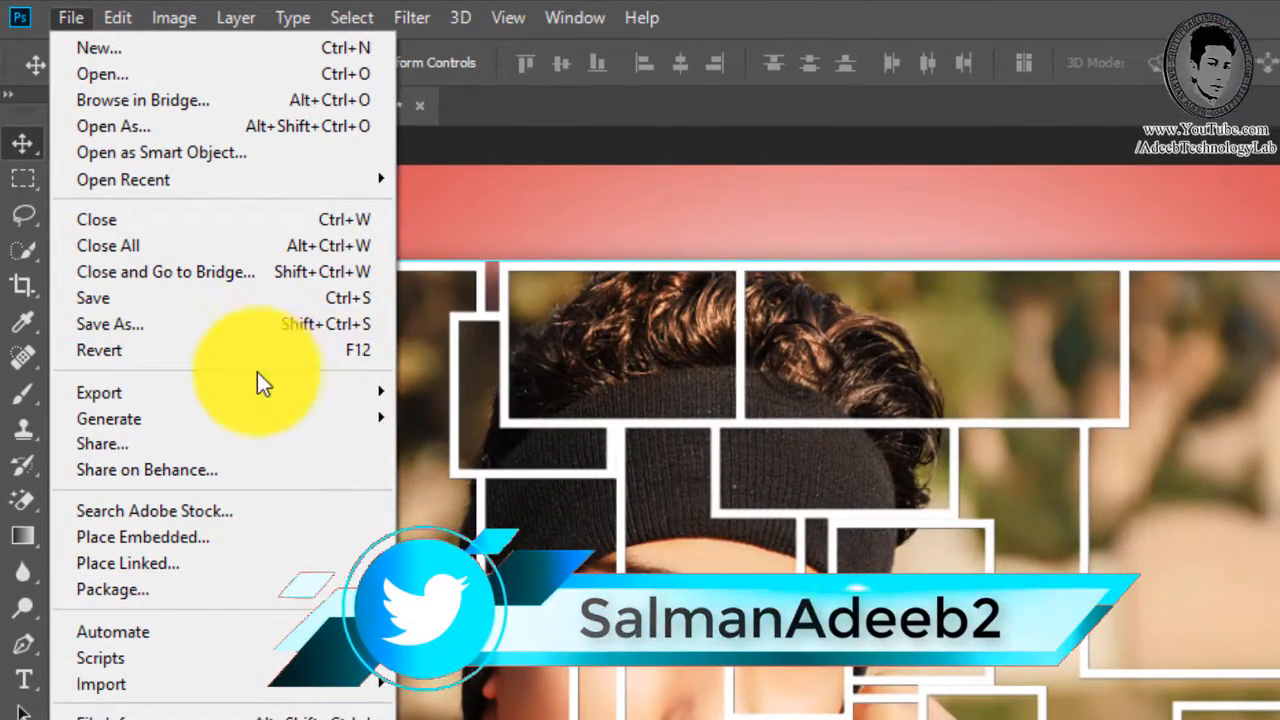
left_click(172, 318)
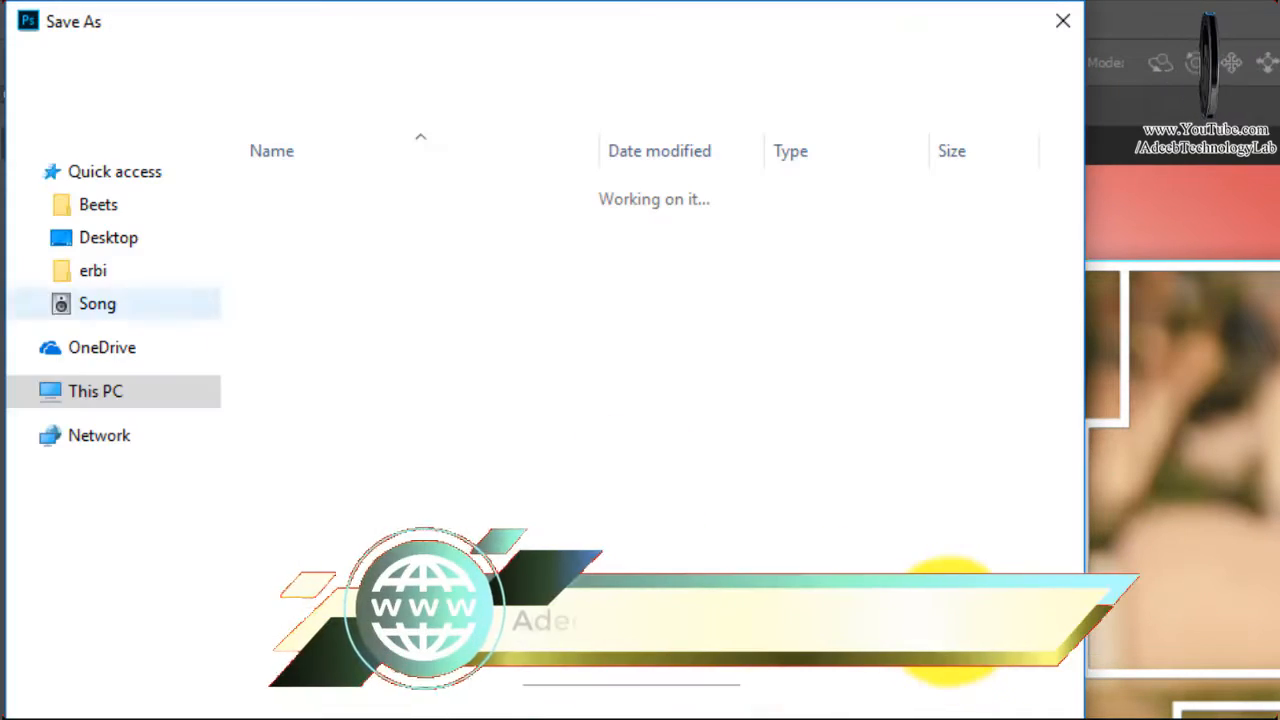
left_click(440, 548)
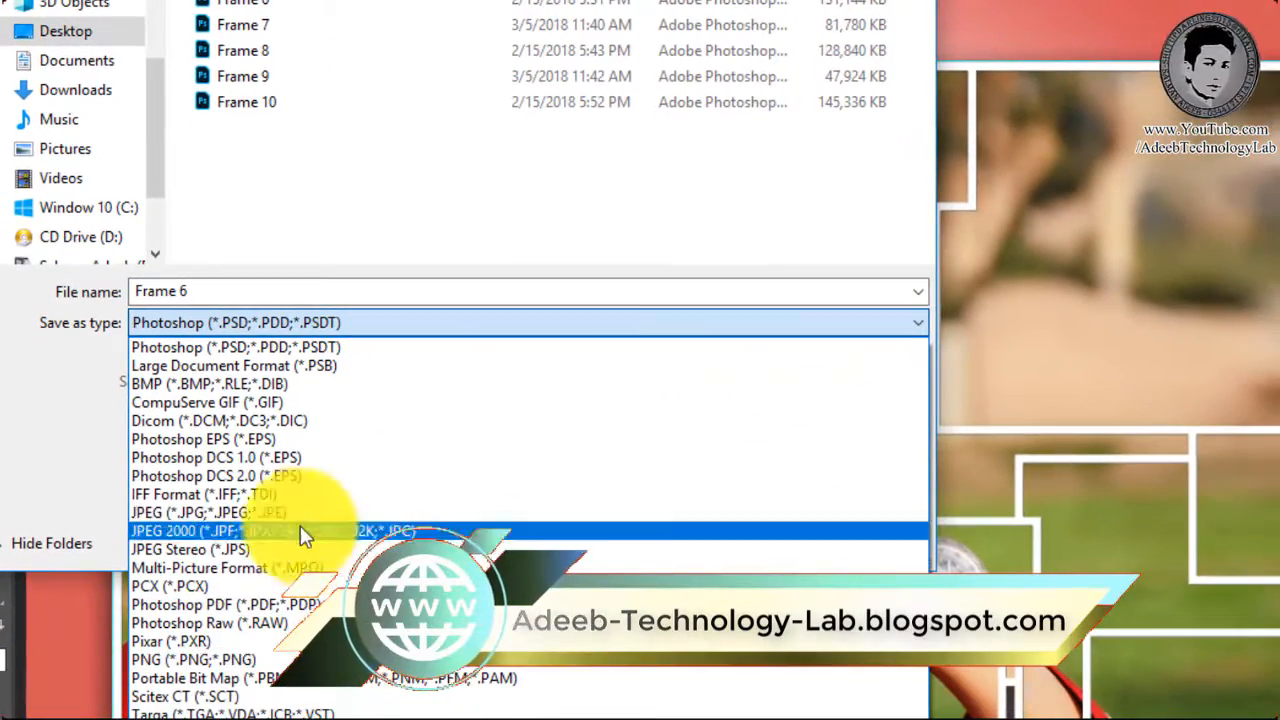
left_click(291, 510)
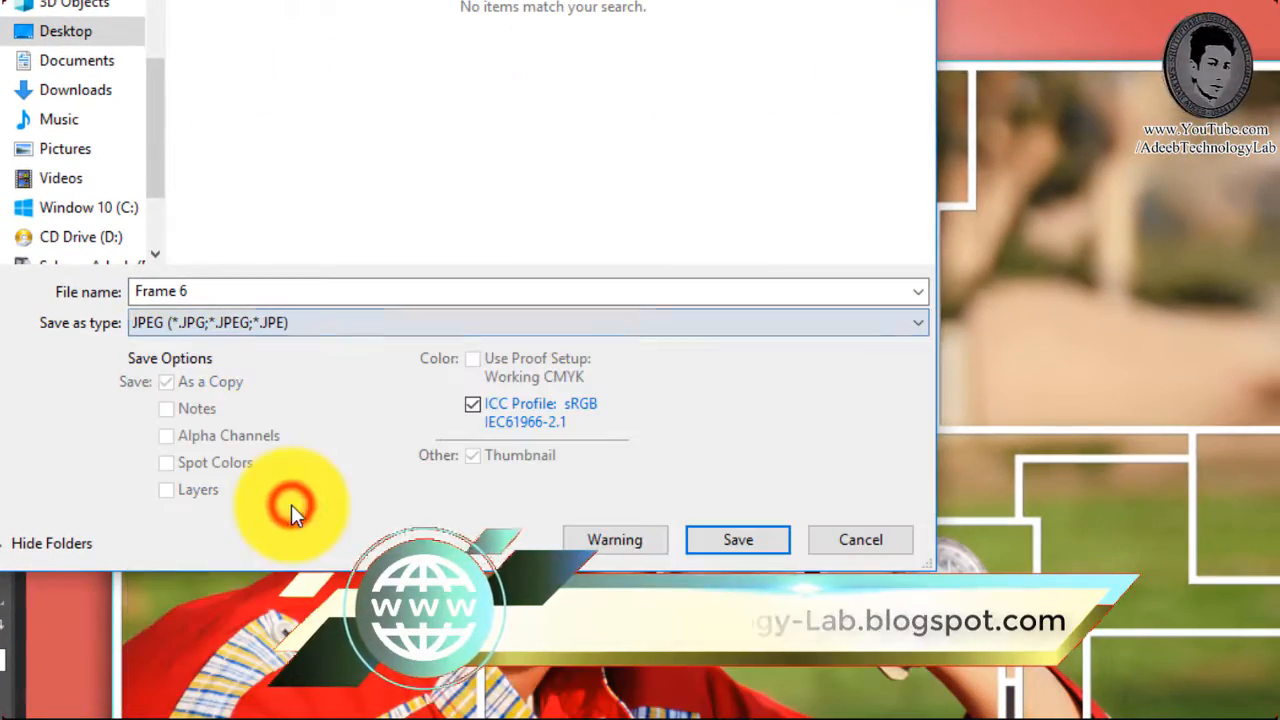
left_click(738, 540)
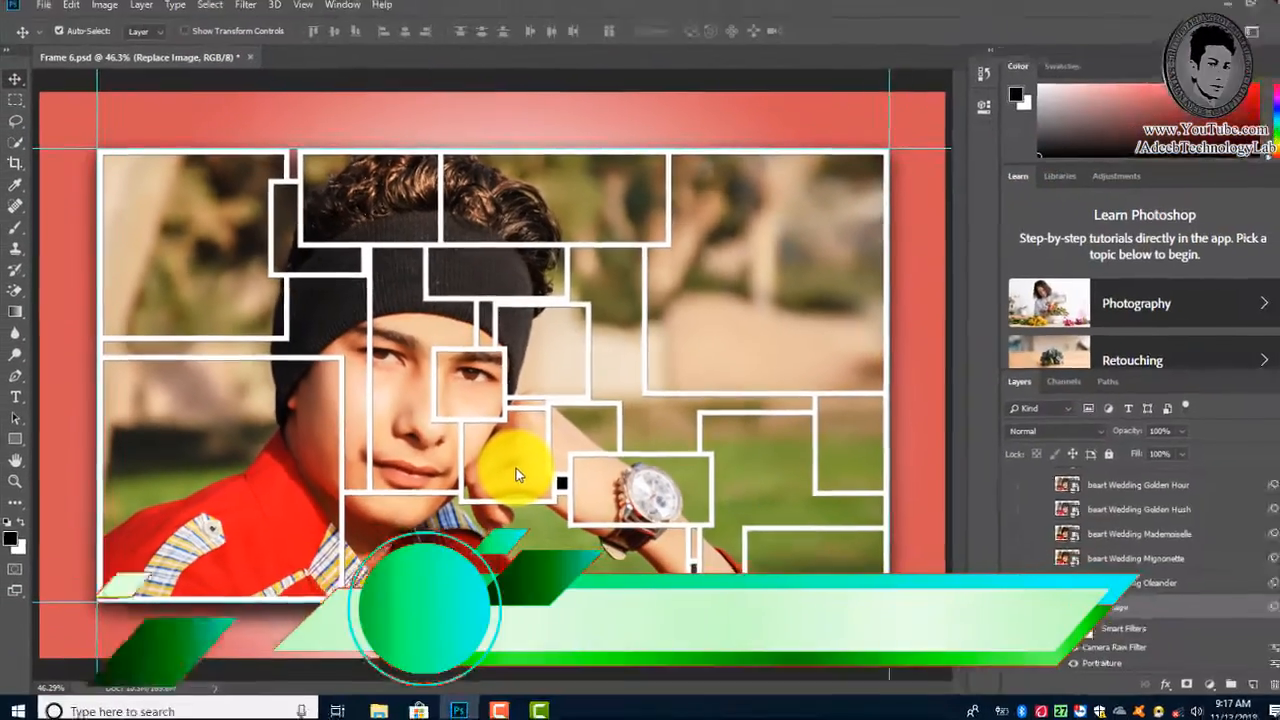
left_click(735, 159)
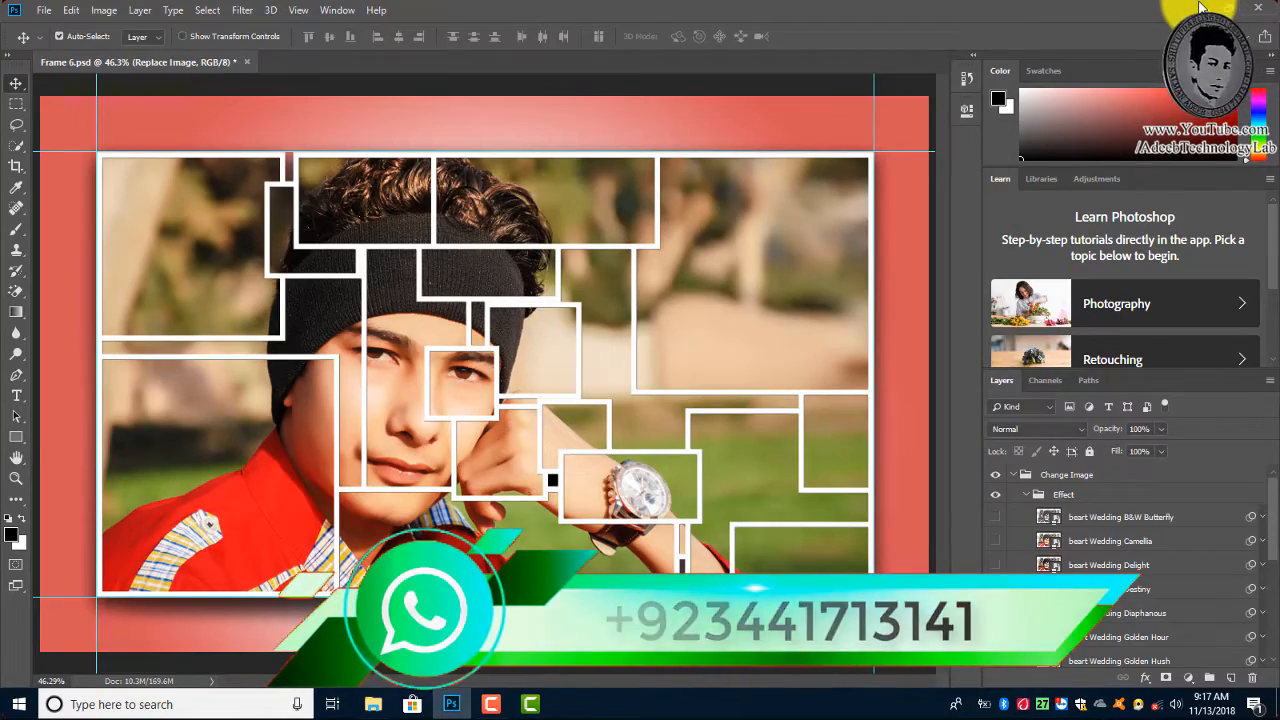
Minimize the open windows to reach the Windows desktop and open the exported Frame 6 JPEG image
left_click(1205, 8)
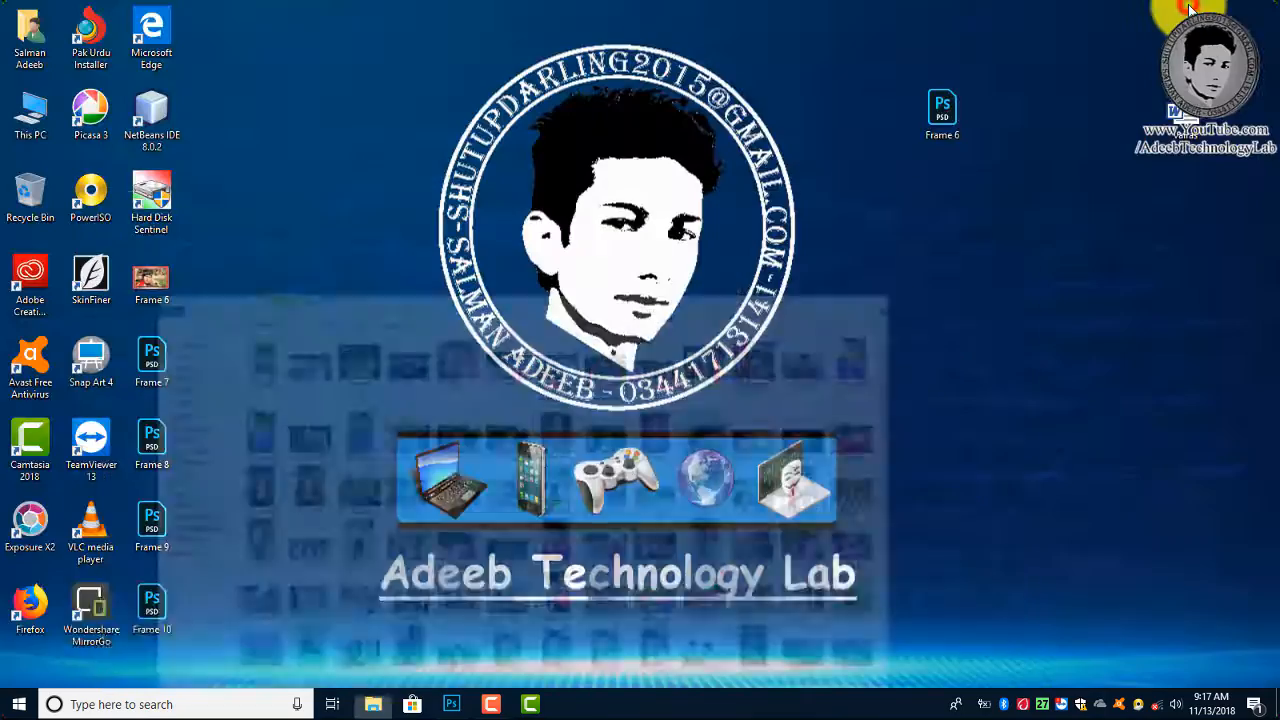
left_click(1203, 9)
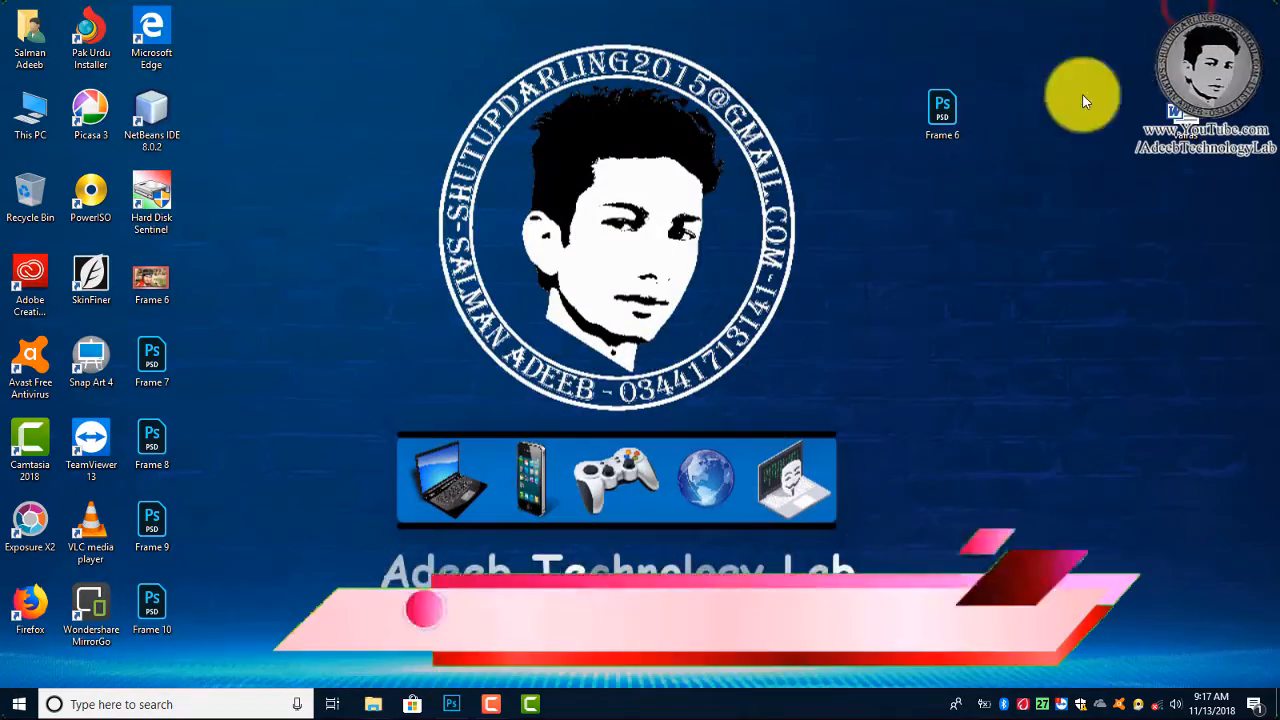
left_click(155, 274)
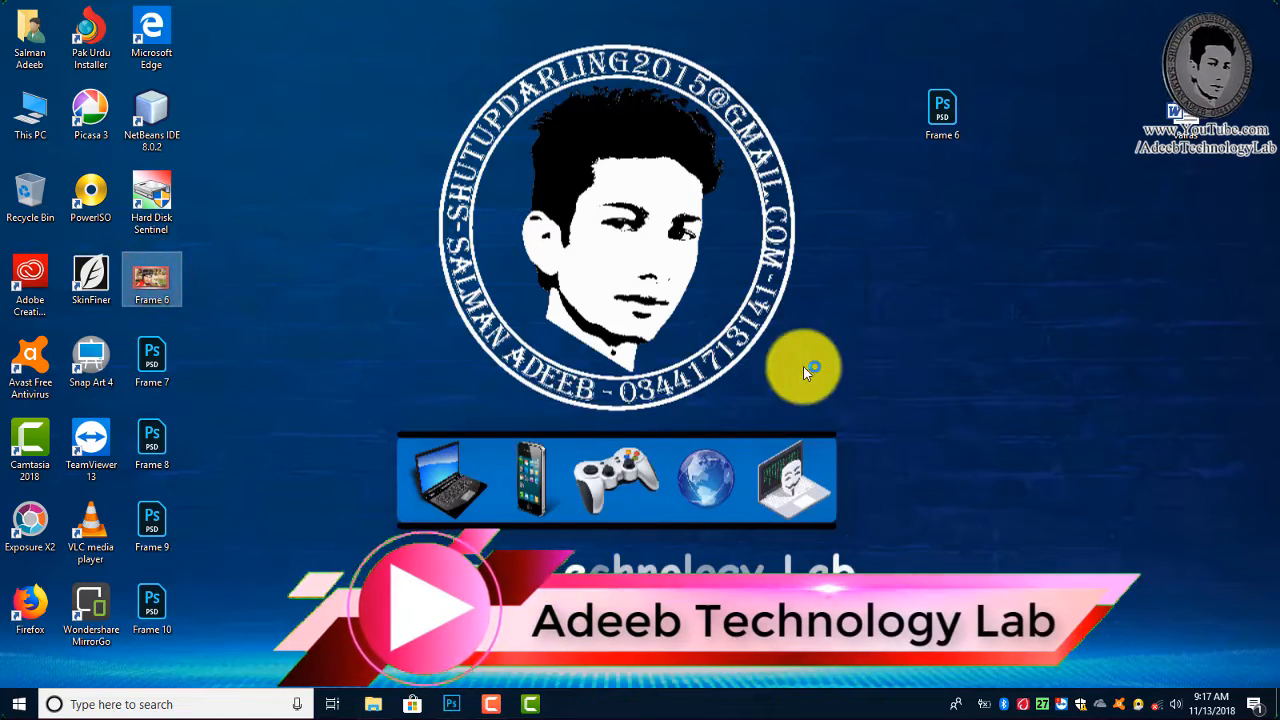